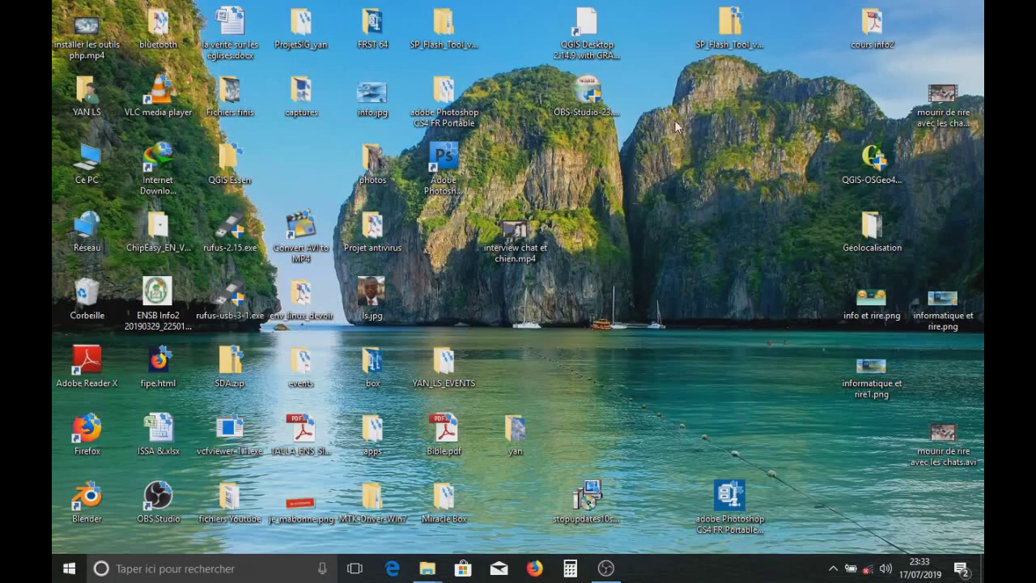
pyautogui.rightClick(675, 120)
pyautogui.click(687, 164)
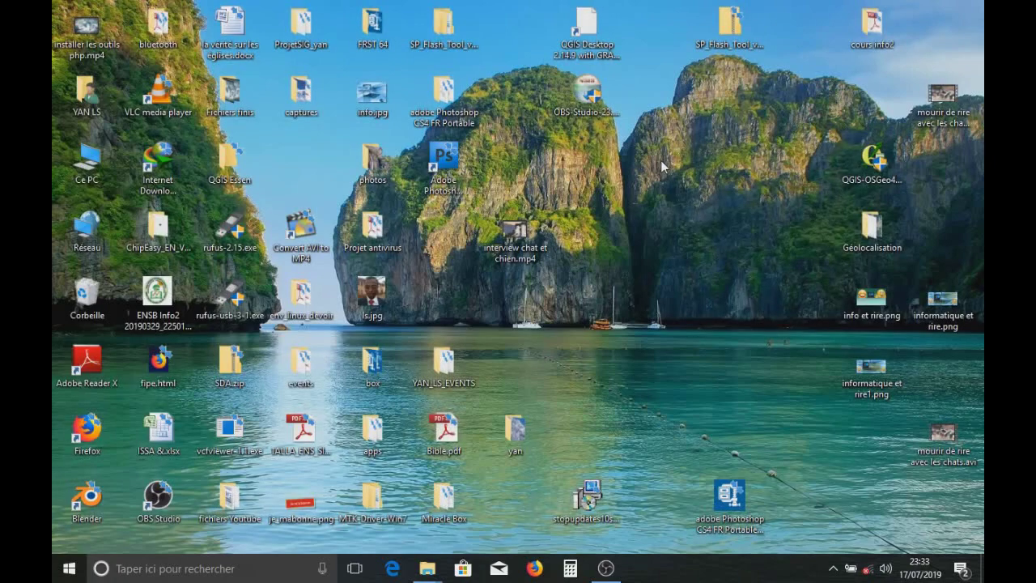
pyautogui.rightClick(640, 143)
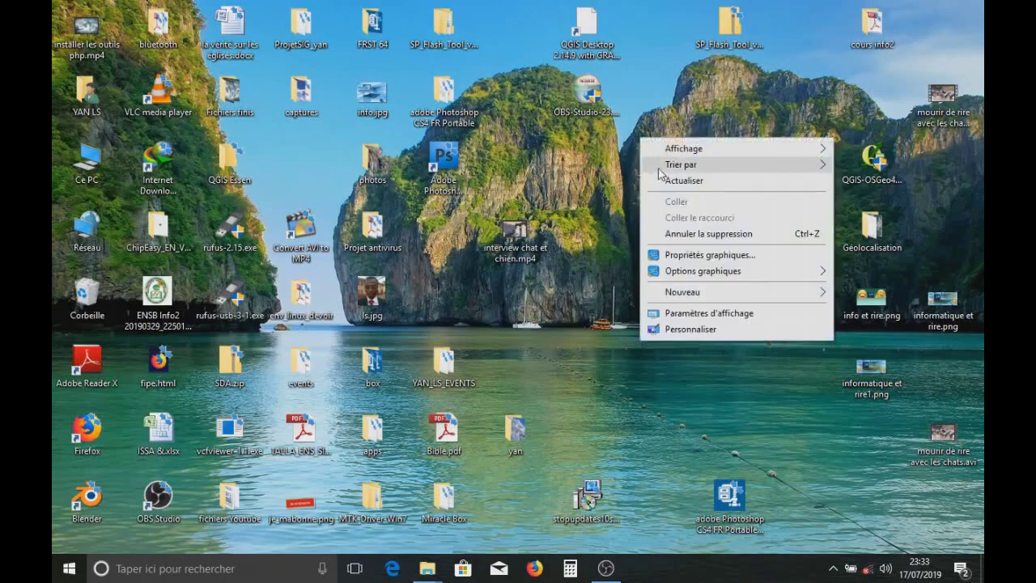
pyautogui.click(670, 176)
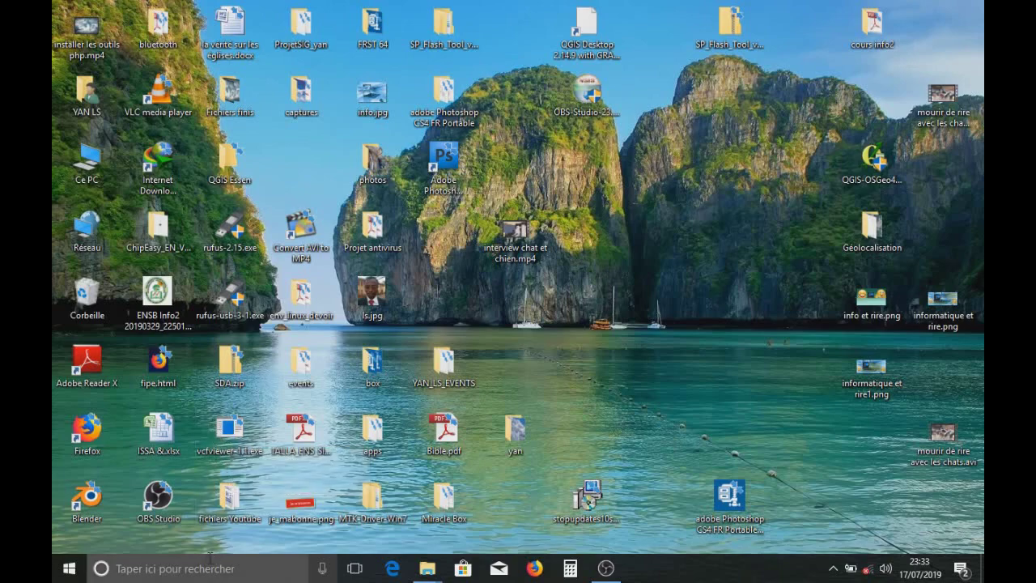
# - Search the computer for "word", pin Microsoft Office Word 2007 to the taskbar and refresh the desktop
pyautogui.click(174, 568)
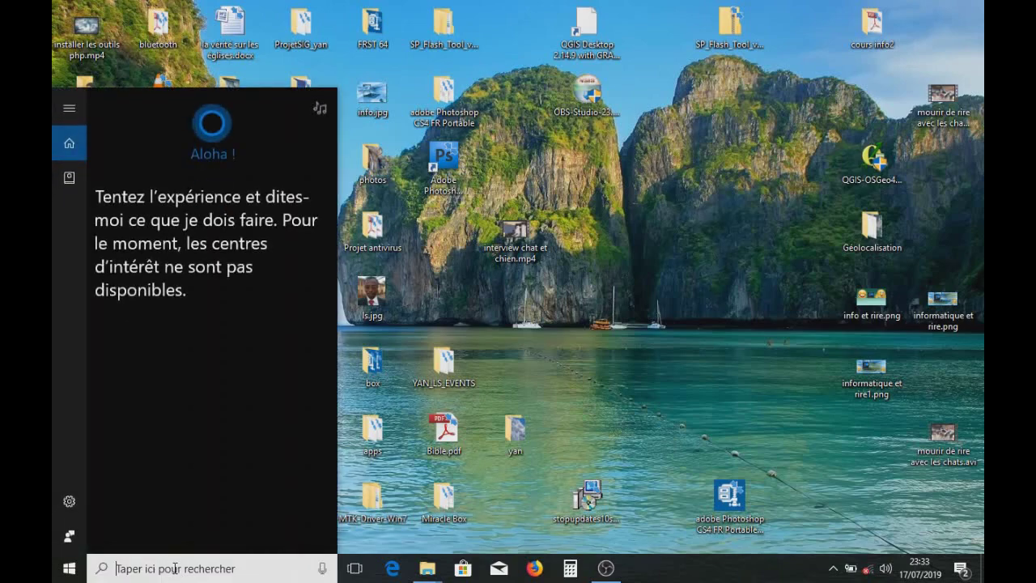
pyautogui.write('word')
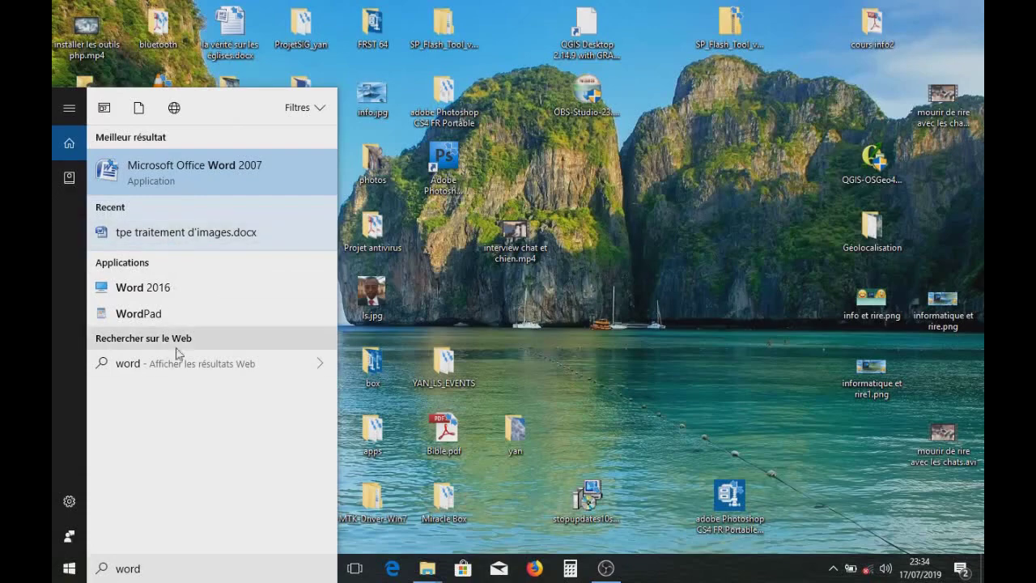
pyautogui.rightClick(142, 167)
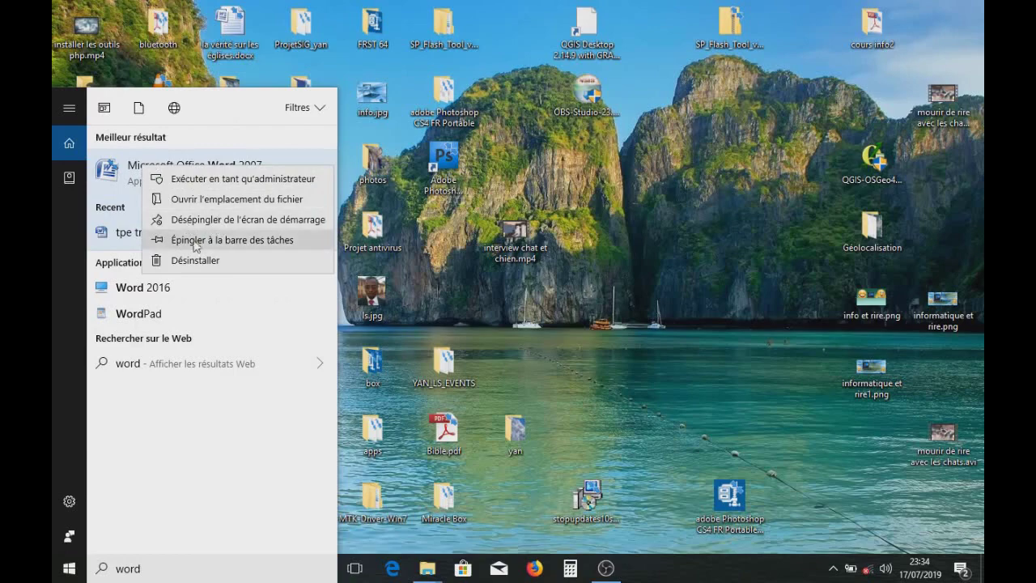
pyautogui.click(233, 241)
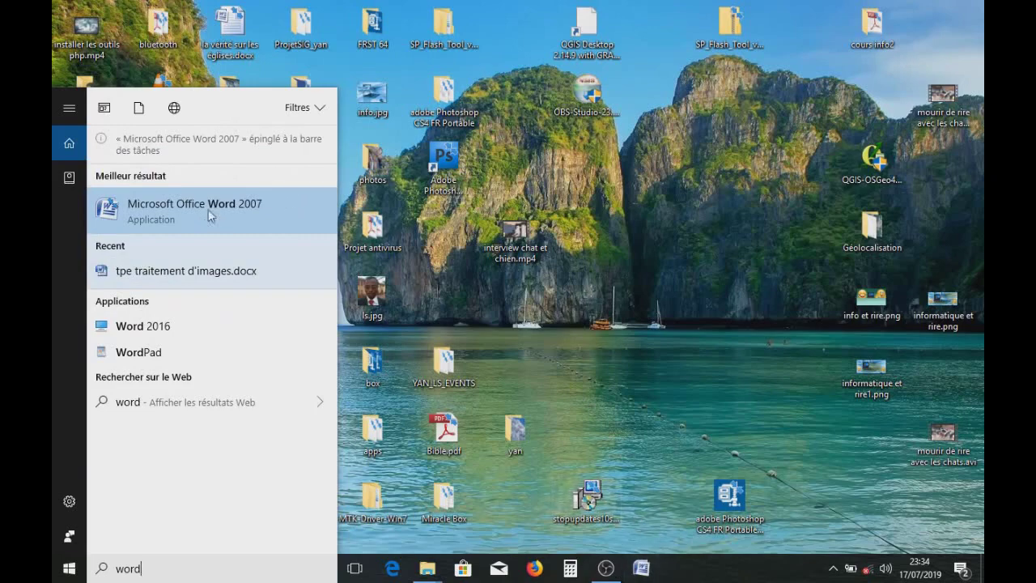
pyautogui.click(667, 227)
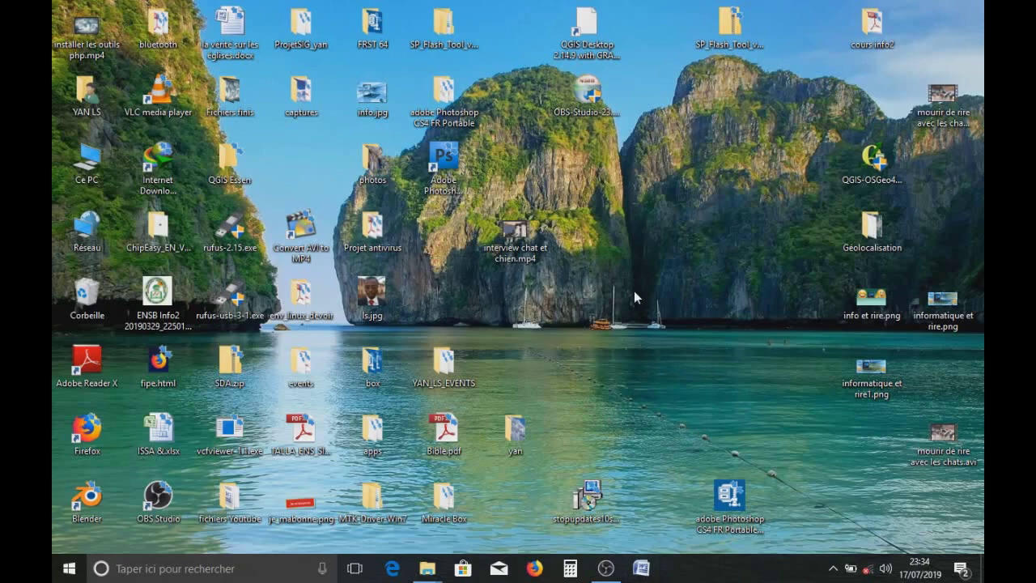
pyautogui.rightClick(617, 208)
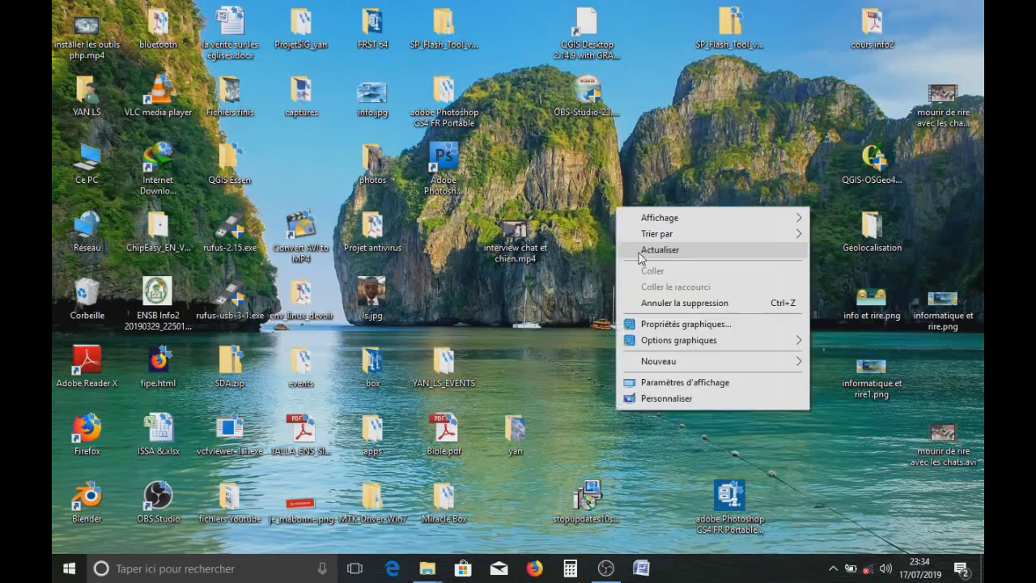
pyautogui.click(657, 251)
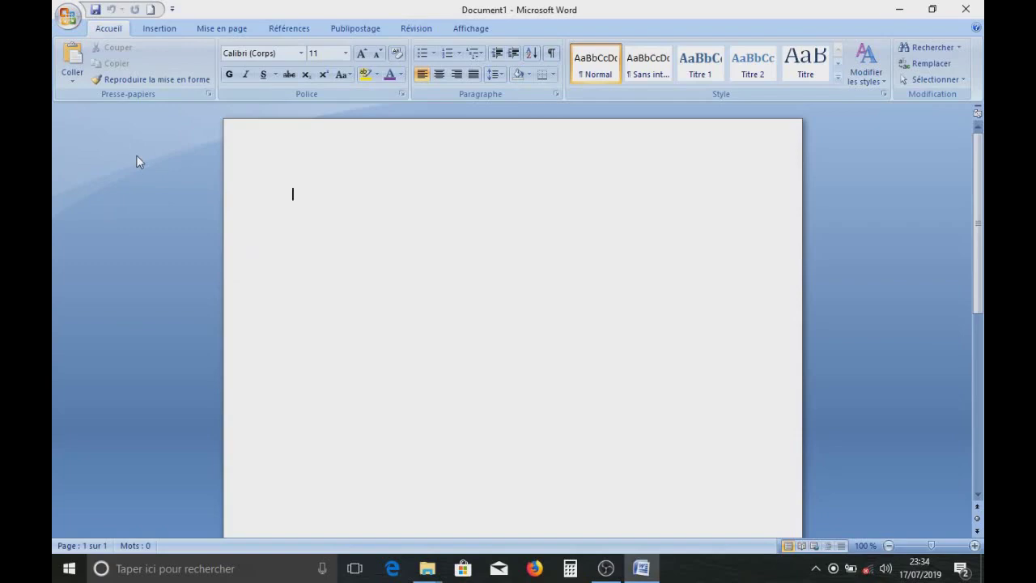
# - Write the opening sentence "L'informatique est la science du traitement automatique et rationnel de l'information au moyen d'une machine programmable"
pyautogui.write("L'informatique")
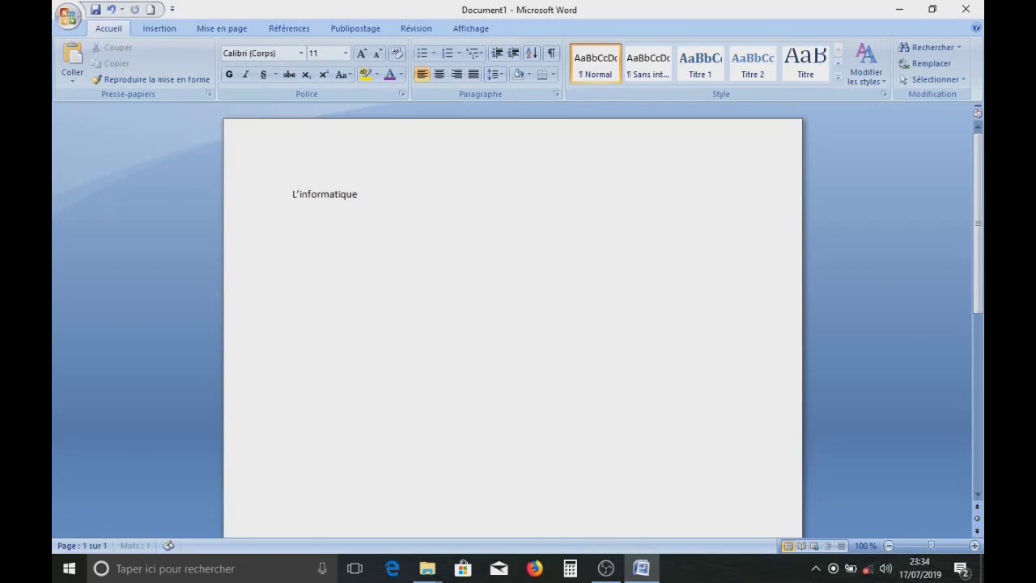
pyautogui.write(' est la science de')
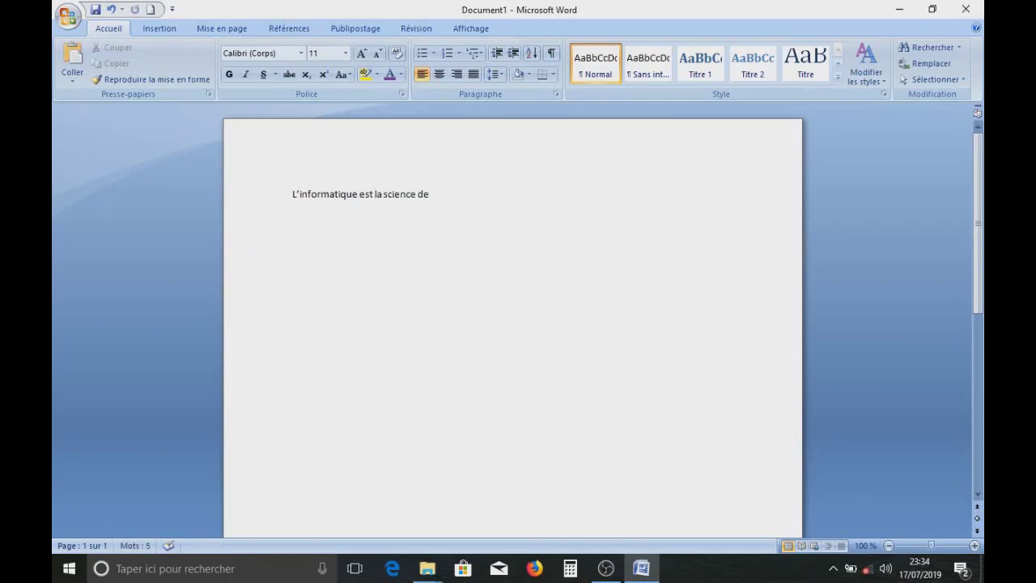
pyautogui.press('BackSpace')
pyautogui.write('u trau')
pyautogui.press('BackSpace')
pyautogui.write('itement automatiq')
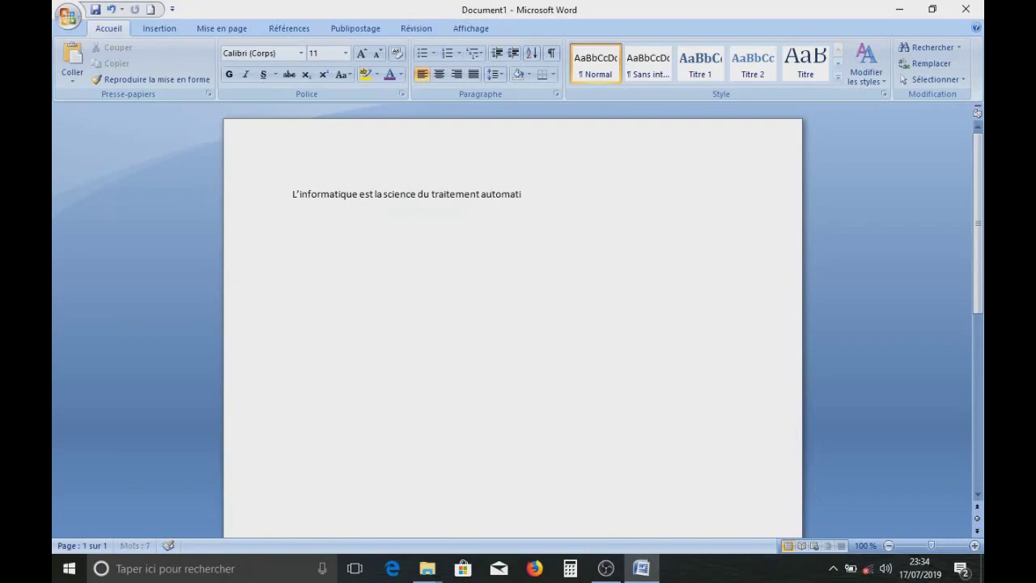
pyautogui.write('ue d')
pyautogui.press('BackSpace')
pyautogui.write('e et rationnel de l')
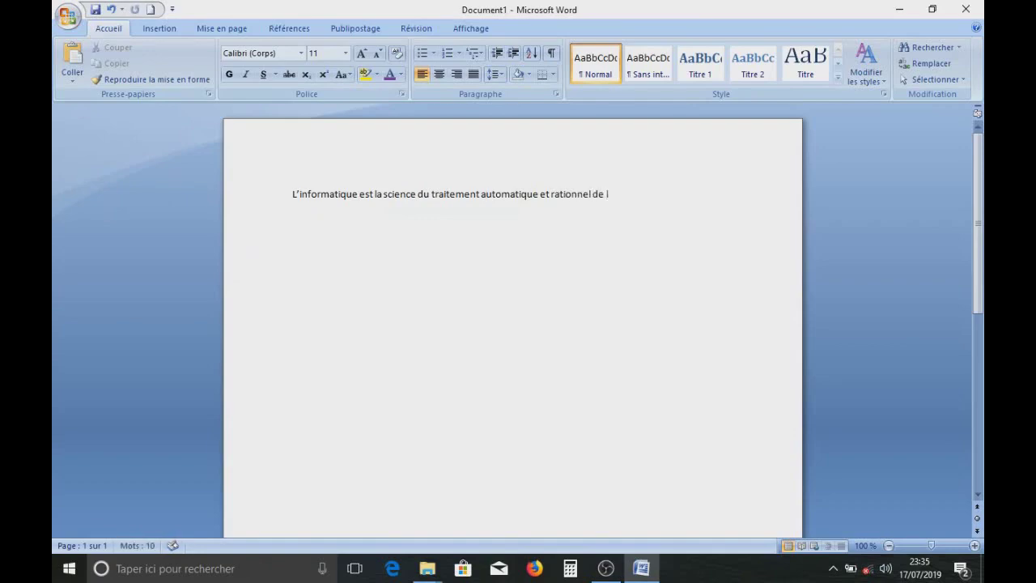
pyautogui.write("'information au moyen d")
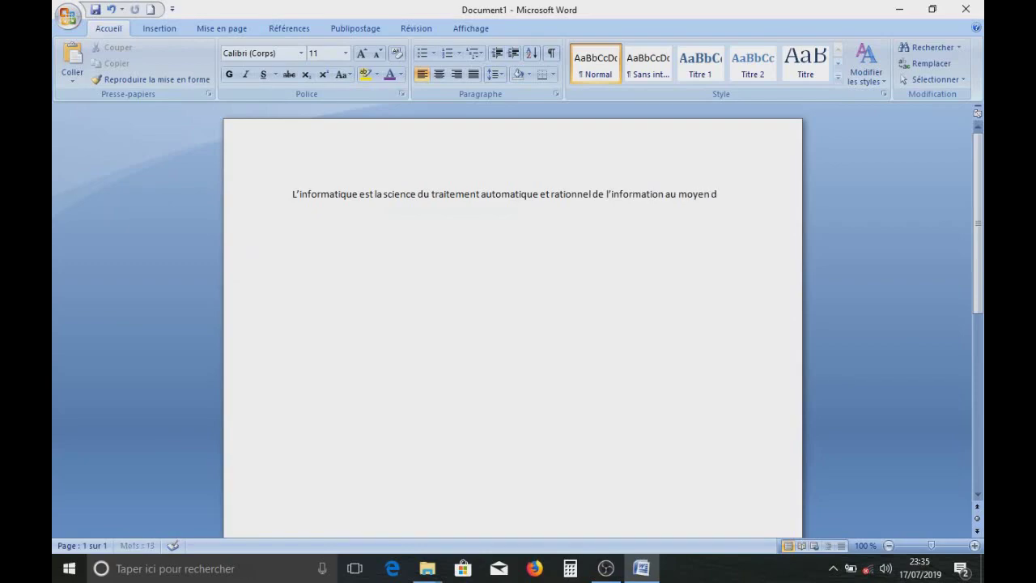
pyautogui.write("'une machine progr")
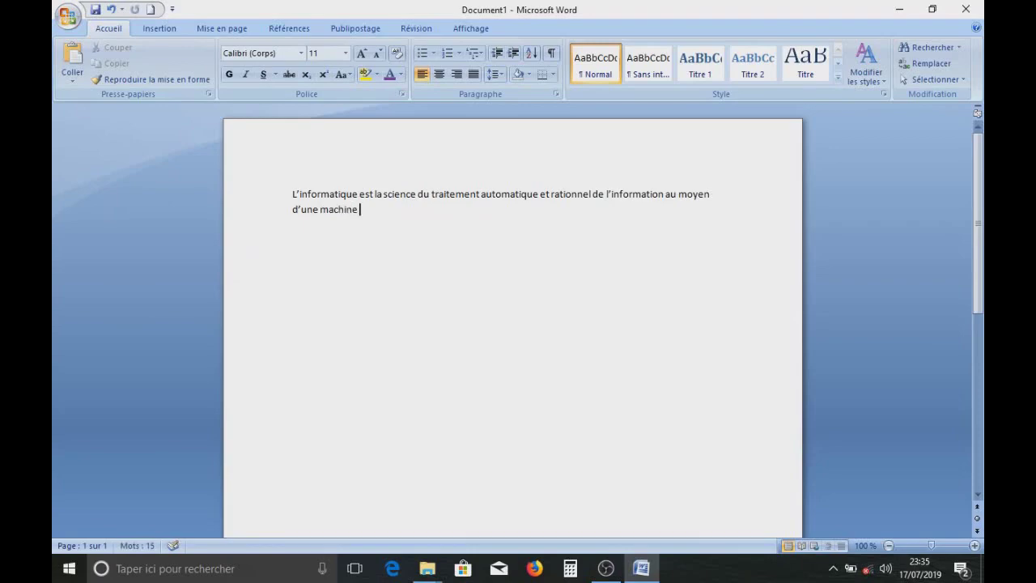
pyautogui.write('ammable')
# - Start a second paragraph reading "Un traitement automatique est un traitement qui s'effectue sans intervention", with "effectue" spelled without an initial accent
pyautogui.press('Return')
pyautogui.write('Un tri')
pyautogui.write('tement')
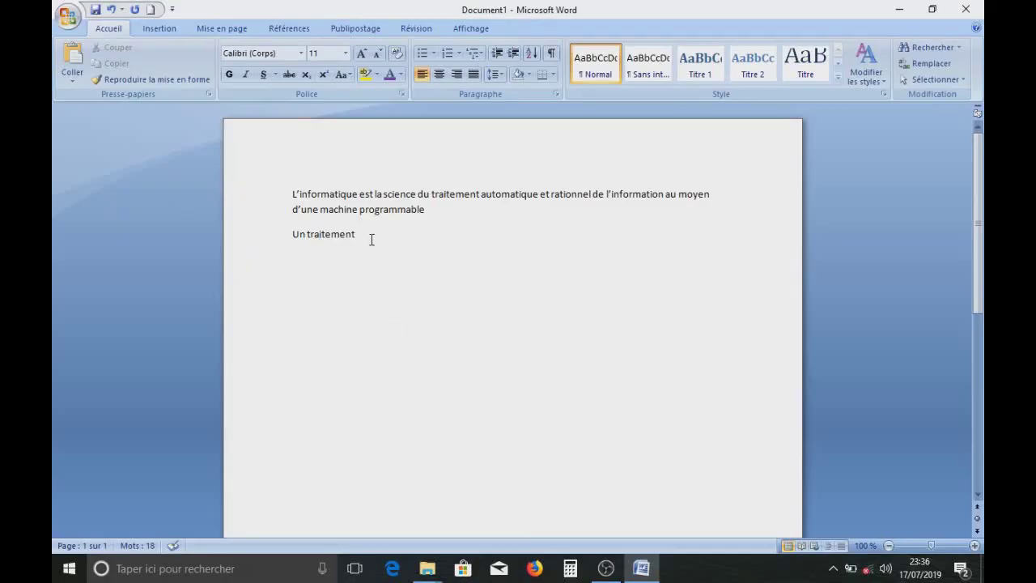
pyautogui.write('automatique est un traite')
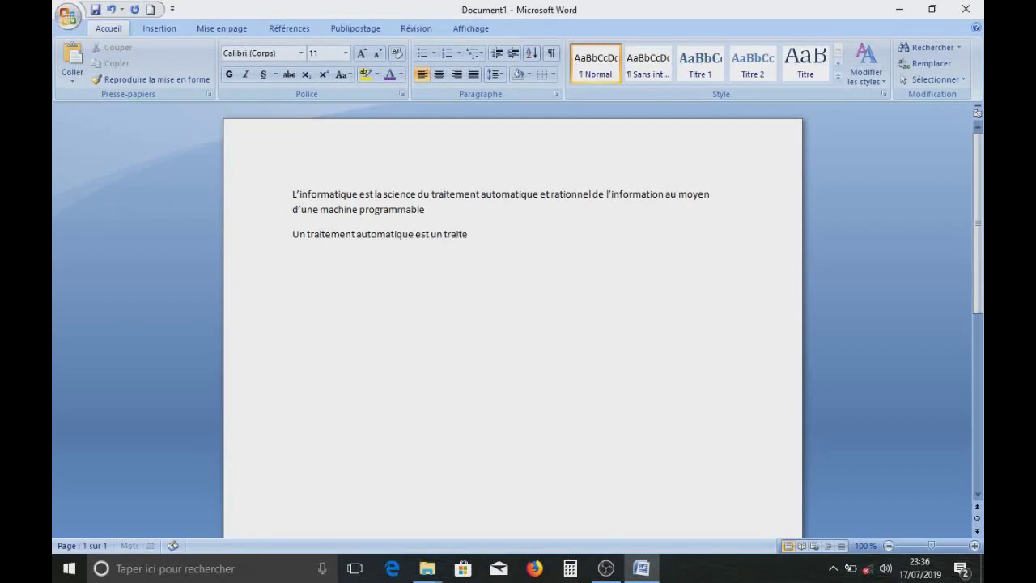
pyautogui.write("ment qui s'")
pyautogui.write('éffectue')
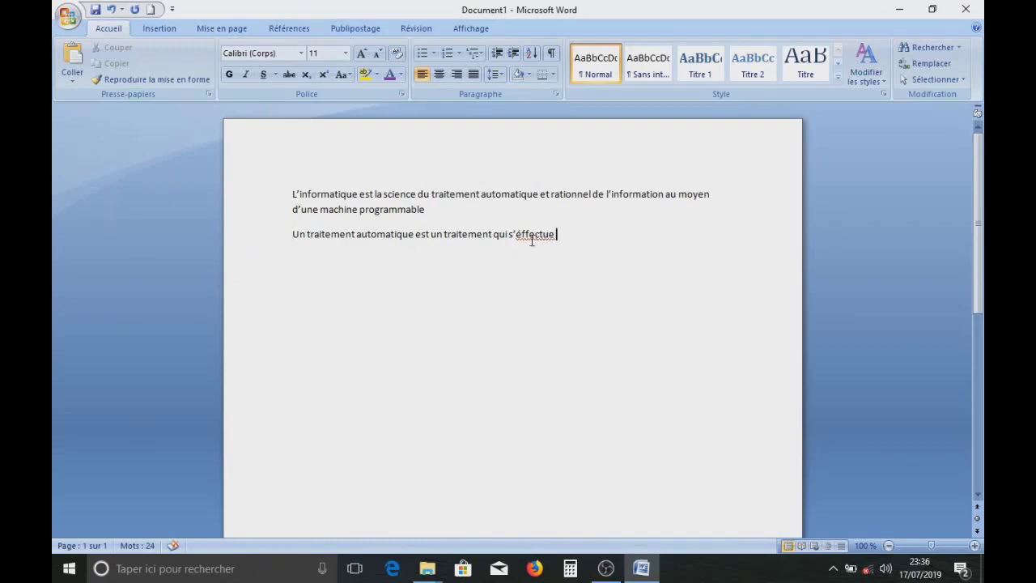
pyautogui.click(520, 234)
pyautogui.press('BackSpace')
pyautogui.write('e')
pyautogui.click(569, 235)
pyautogui.write('sans intervention')
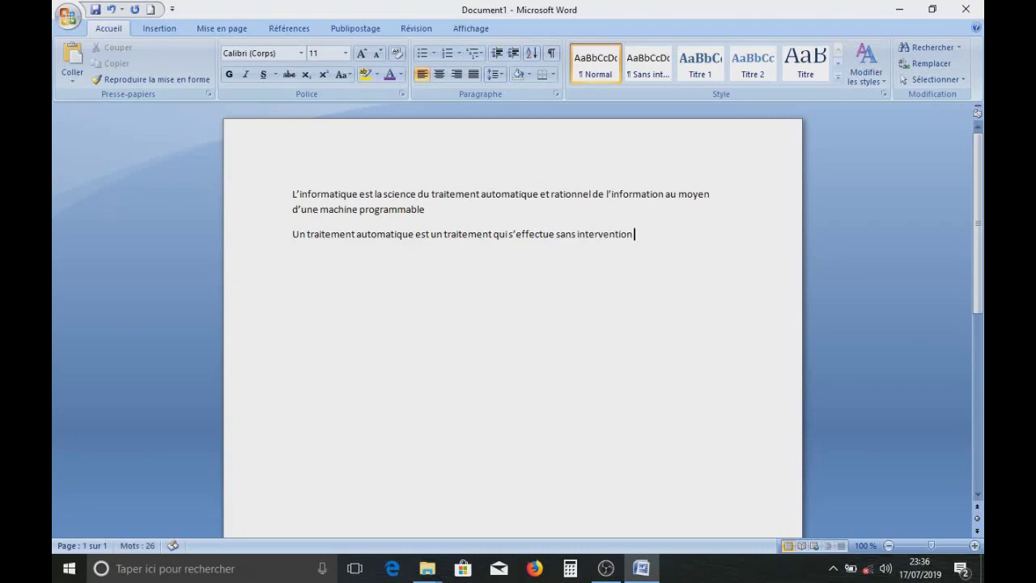
# - Complete the second paragraph's sentence with "d'une entité extérieur.", correcting the spelling of "entité" and "extérieur"
pyautogui.write(' d')
pyautogui.write("'une ")
pyautogui.write('en')
pyautogui.write('tit')
pyautogui.write('é exte')
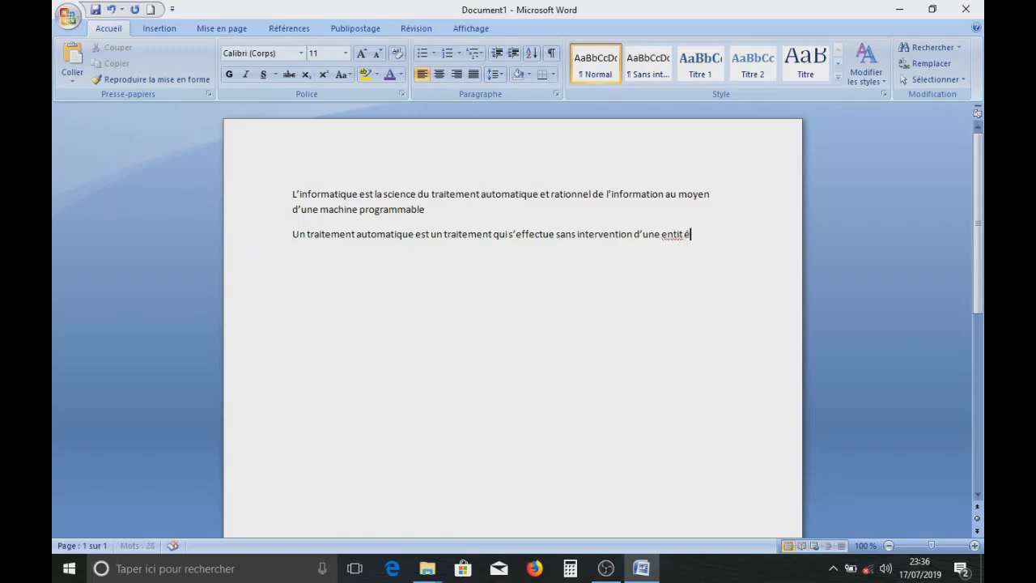
pyautogui.write('rieur')
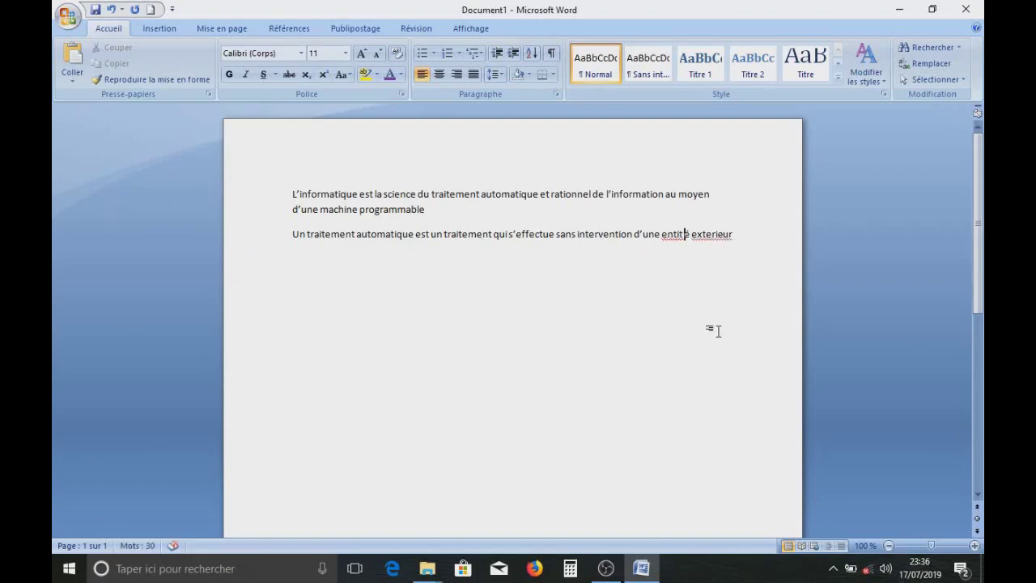
pyautogui.press('BackSpace')
pyautogui.rightClick(723, 237)
pyautogui.click(752, 248)
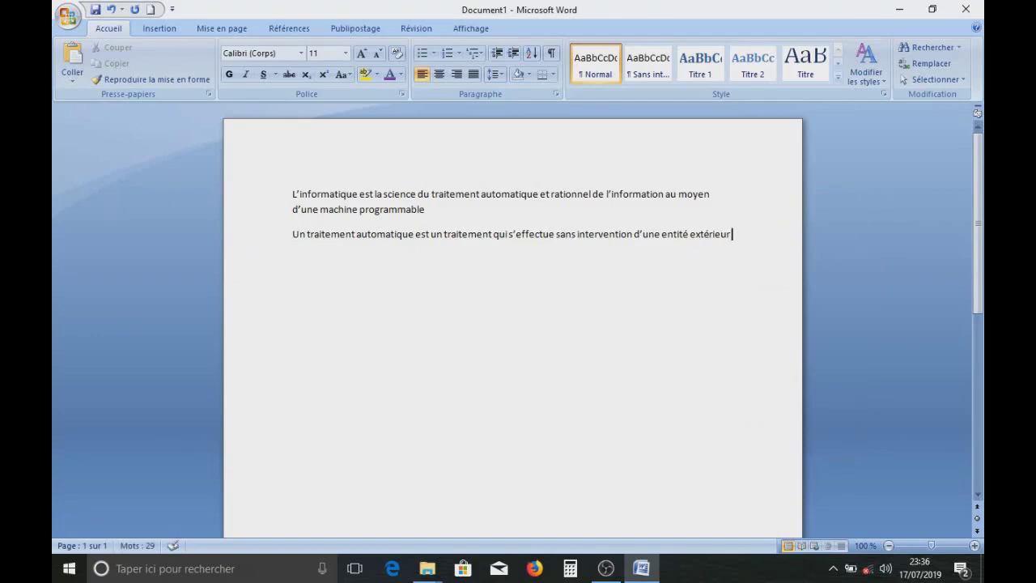
pyautogui.write('.')
# - After a line break in the second paragraph, write "En informatique, un traitement automatique est un traitement qui s'effectue sans l'intervention de l'homme"
pyautogui.press('Return')
pyautogui.write('d')
pyautogui.press('BackSpace')
pyautogui.press('BackSpace')
pyautogui.hotkey('shift', 'Return')
pyautogui.write('En informat')
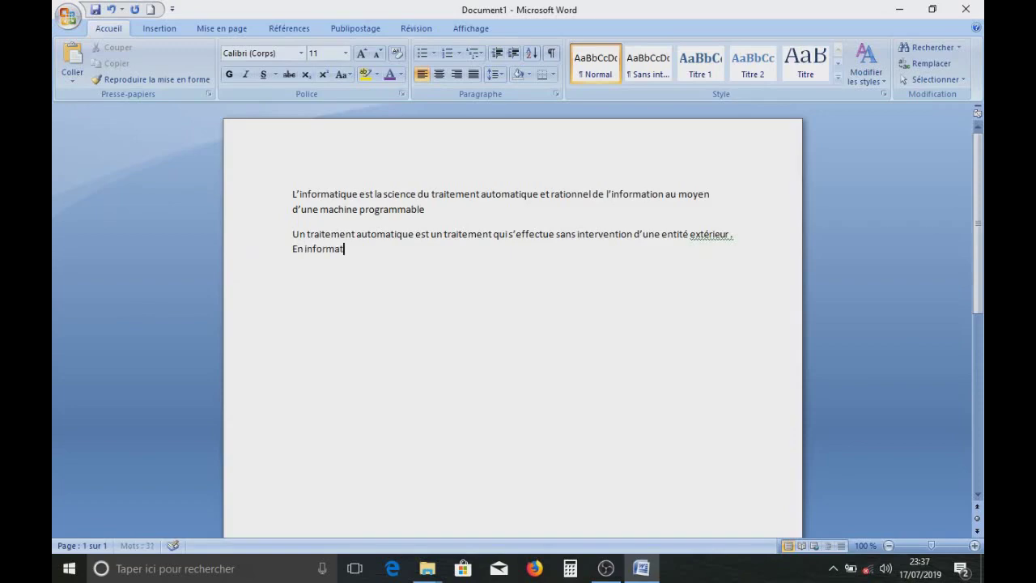
pyautogui.write('ique, un traitement au')
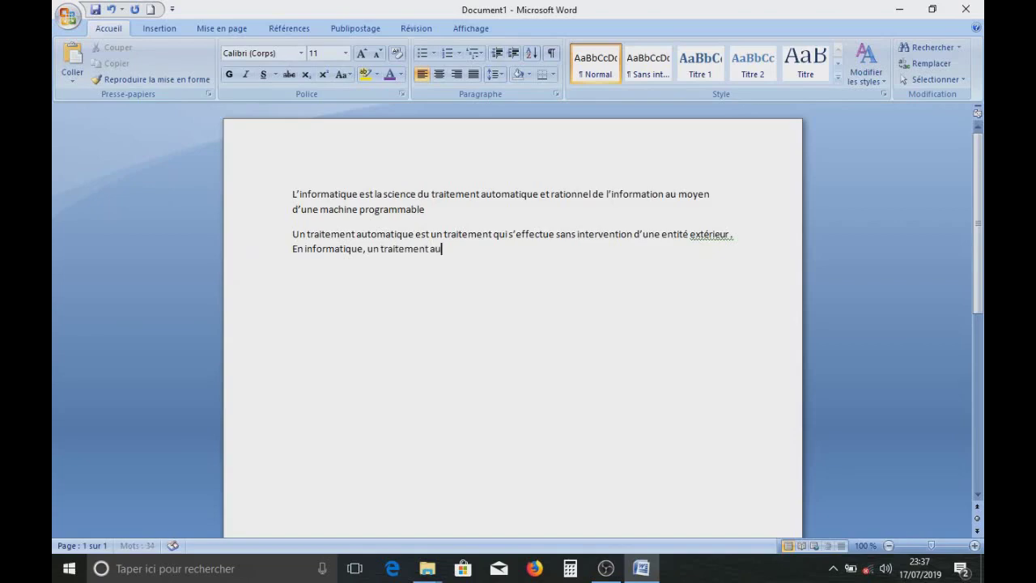
pyautogui.write('tomatique est u')
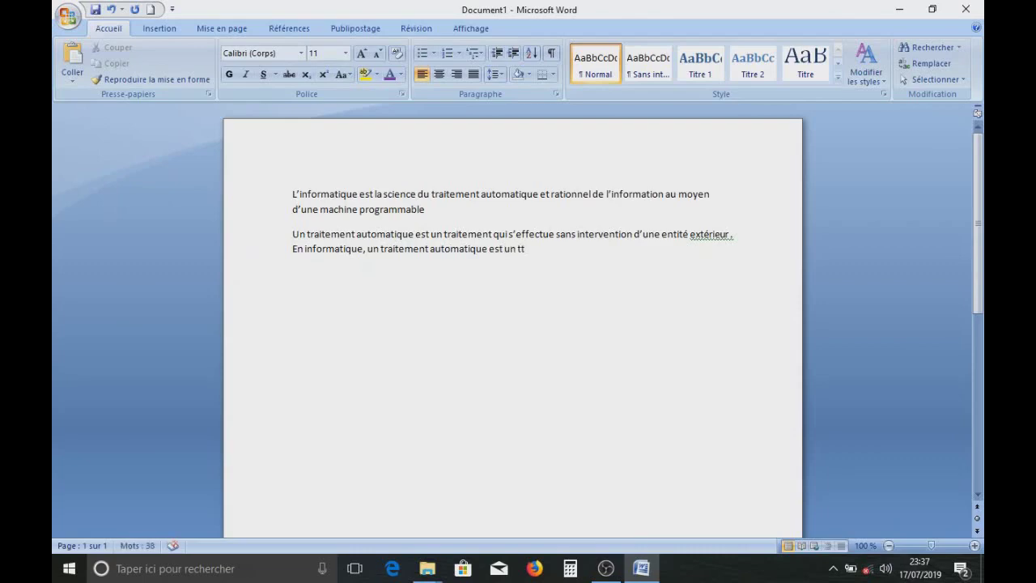
pyautogui.write('n traitement qu')
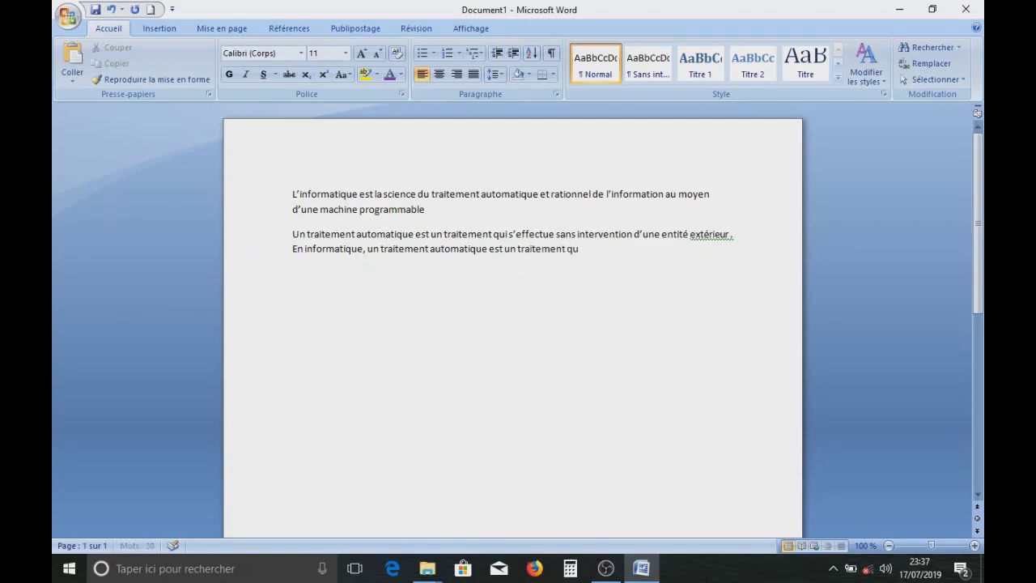
pyautogui.write("i s'")
pyautogui.write('effect')
pyautogui.write('ue sans l’interv')
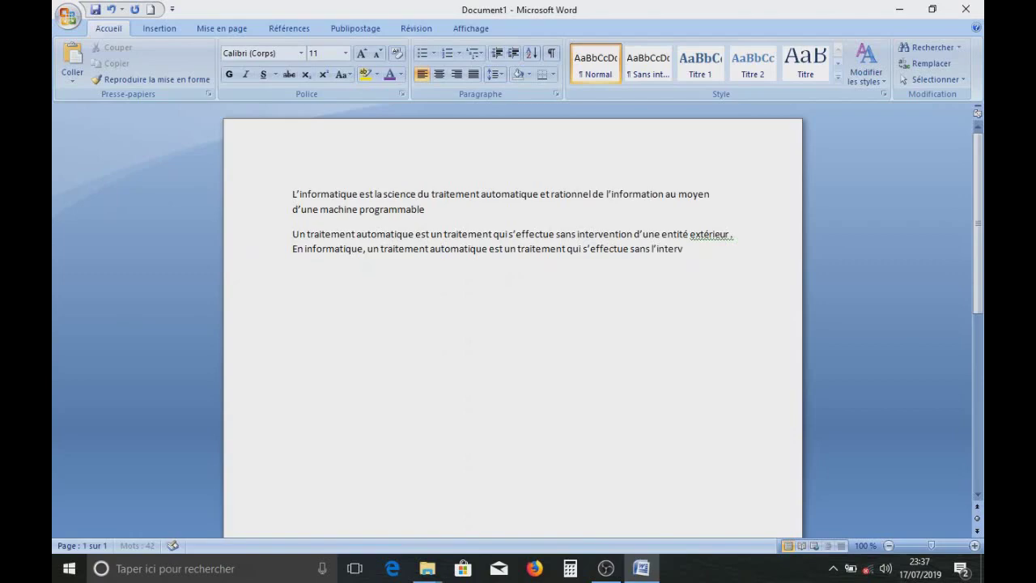
pyautogui.write("l'intervention de l")
pyautogui.write("'h")
pyautogui.write('omme')
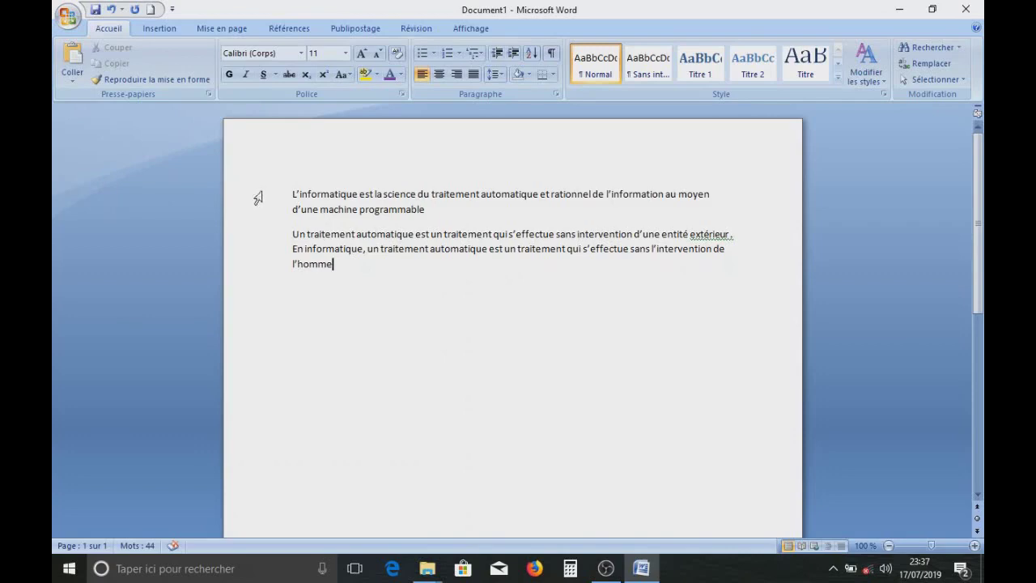
# - Insert the word "Ajout" before "L'informatique" at the very beginning of the first paragraph
pyautogui.click(422, 195)
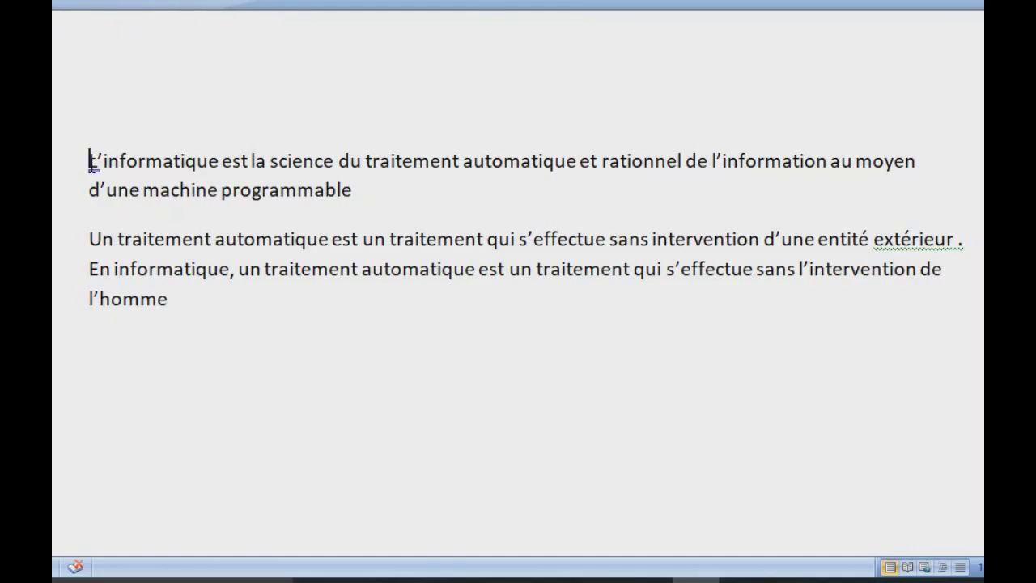
pyautogui.write('ajout')
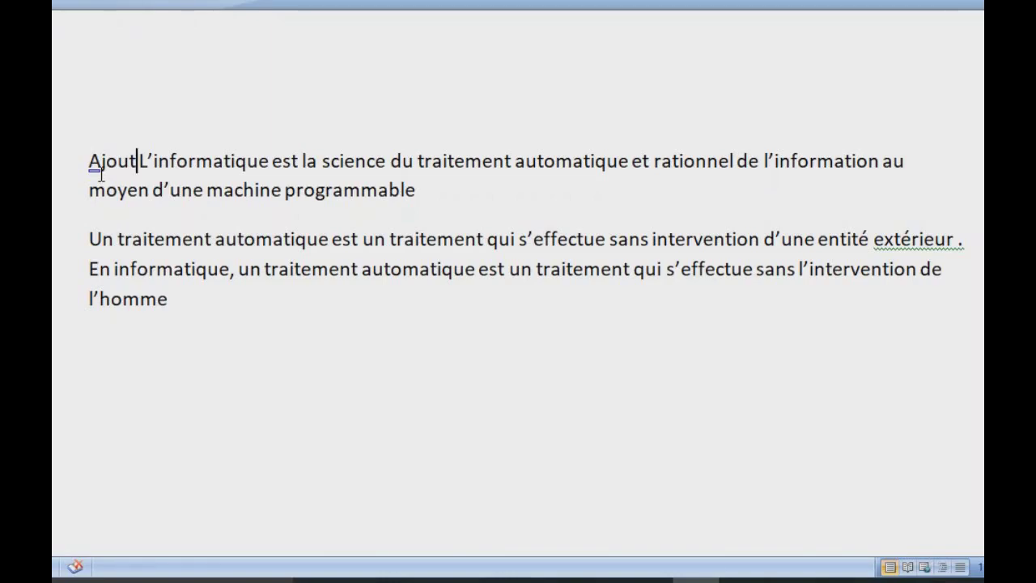
pyautogui.press('Left')
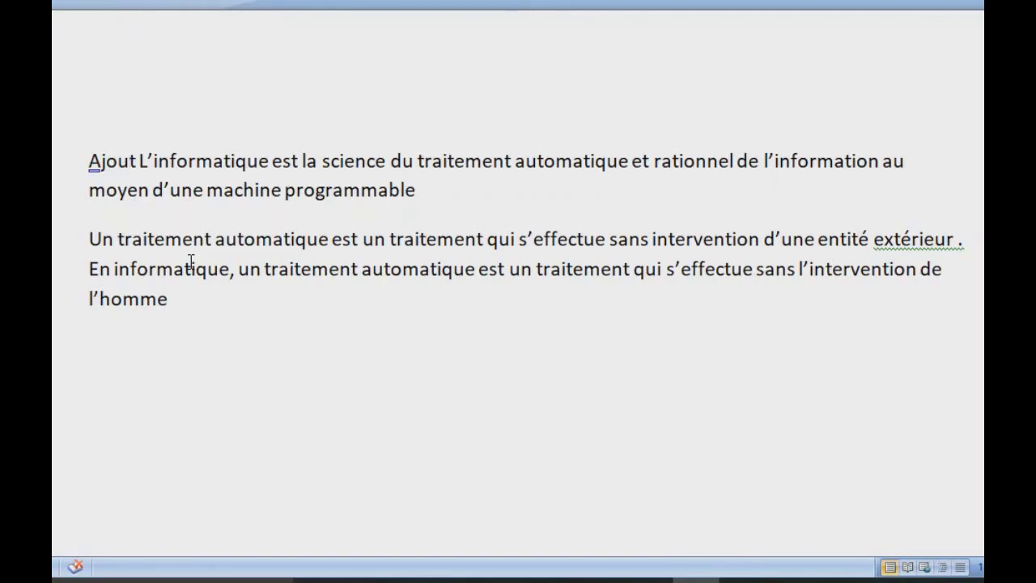
pyautogui.write('l')
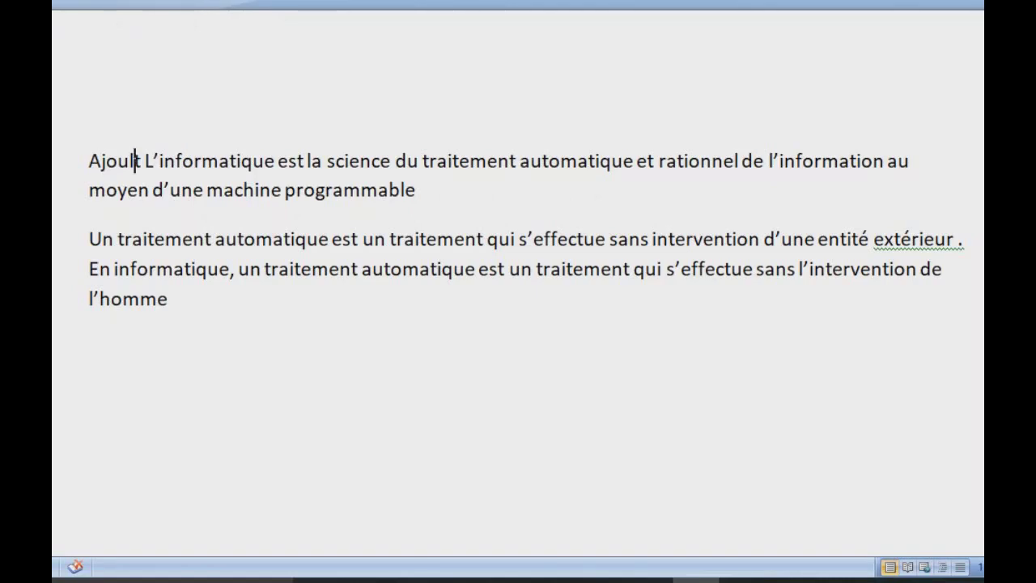
pyautogui.press('BackSpace')
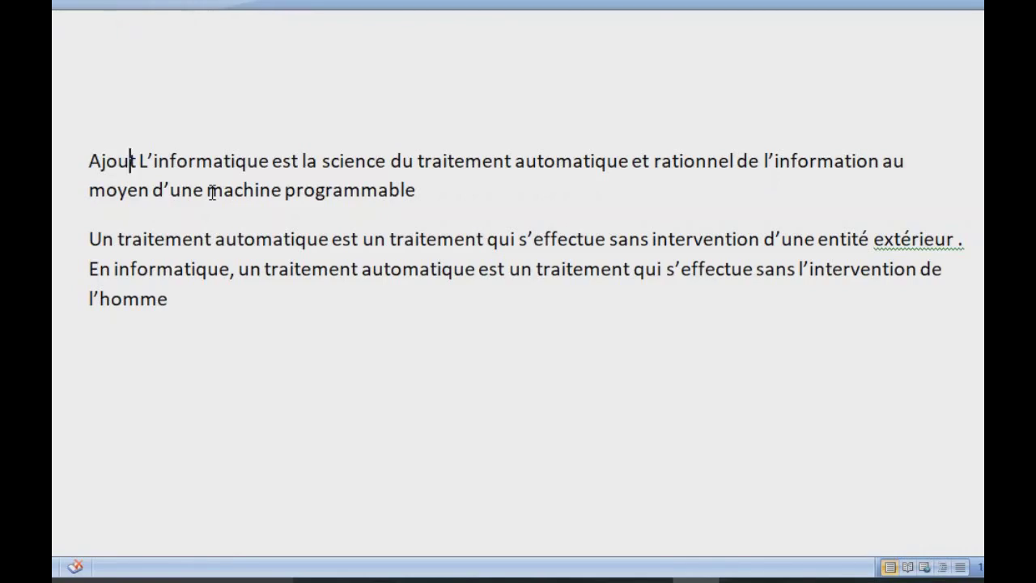
# - Move the insertion point forward through the first paragraph one character at a time
pyautogui.press('Right')
pyautogui.press('Right')
pyautogui.press('Right')
pyautogui.press('Right')
pyautogui.press('Right')
pyautogui.press('Right')
pyautogui.press('Right')
pyautogui.press('Right')
pyautogui.press('Right')
pyautogui.press('Right')
pyautogui.press('Right')
pyautogui.press('Right')
pyautogui.press('Right')
pyautogui.press('Right')
pyautogui.press('Right')
pyautogui.press('Right')
pyautogui.press('Right')
pyautogui.press('Right')
pyautogui.press('Right')
pyautogui.press('Right')
pyautogui.press('Right')
pyautogui.press('Right')
pyautogui.press('Right')
pyautogui.press('Right')
pyautogui.press('Right')
pyautogui.press('Right')
pyautogui.press('Right')
pyautogui.press('Right')
pyautogui.press('Right')
pyautogui.press('Right')
pyautogui.press('Right')
pyautogui.press('Left')
pyautogui.press('Right')
# - Practise moving the insertion point within the first line and return it to the beginning of that line
pyautogui.click(85, 159)
pyautogui.hotkey('ctrl', 'Right')
pyautogui.press('Home')
pyautogui.click(323, 165)
pyautogui.press('Left')
pyautogui.press('Left')
pyautogui.press('Left')
pyautogui.press('Home')
# - Try selecting the whole first paragraph and practise placing the insertion point at different spots within it, ending before "Ajout"
pyautogui.moveTo(87, 160); pyautogui.dragTo(413, 191)
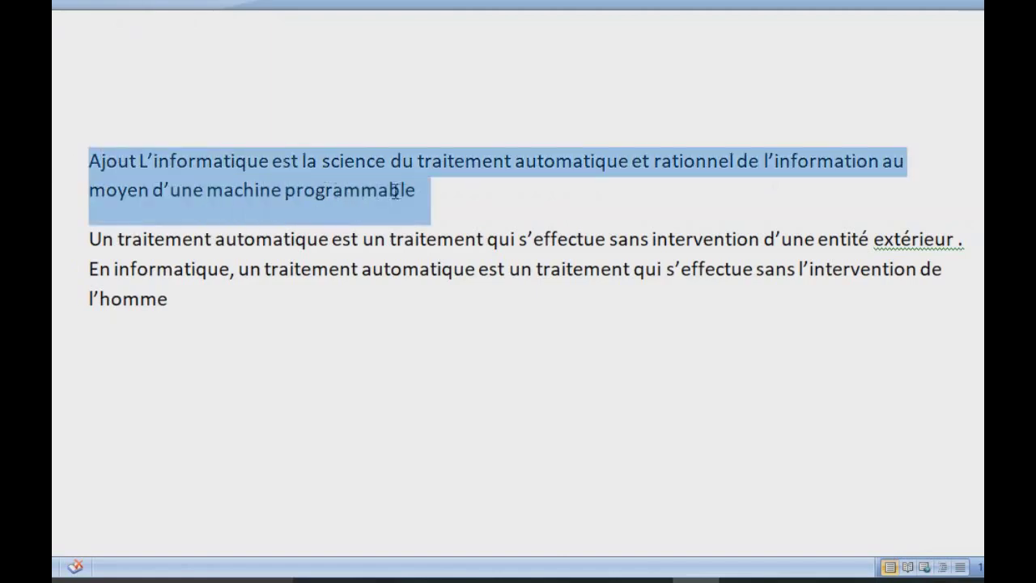
pyautogui.click(154, 160)
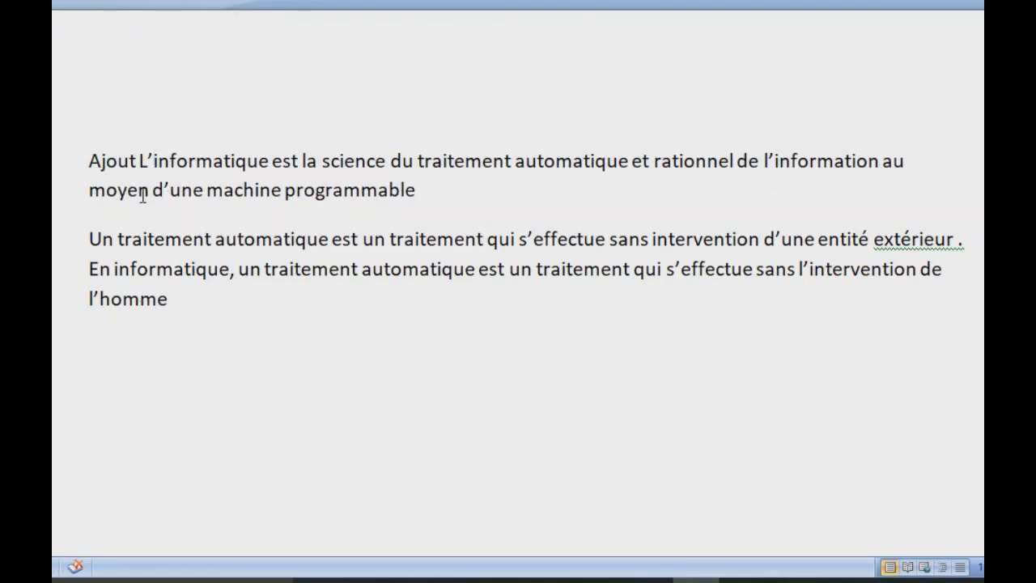
pyautogui.click(416, 191)
pyautogui.hotkey('ctrl', 'Home')
pyautogui.press('Down')
pyautogui.press('Down')
pyautogui.click(435, 202)
pyautogui.click(424, 162)
pyautogui.click(735, 162)
pyautogui.click(89, 161)
# - Practise selecting single words in the first line, including "Ajout", "traitement" and "automatique", and clear the selection
pyautogui.moveTo(89, 162); pyautogui.dragTo(136, 159)
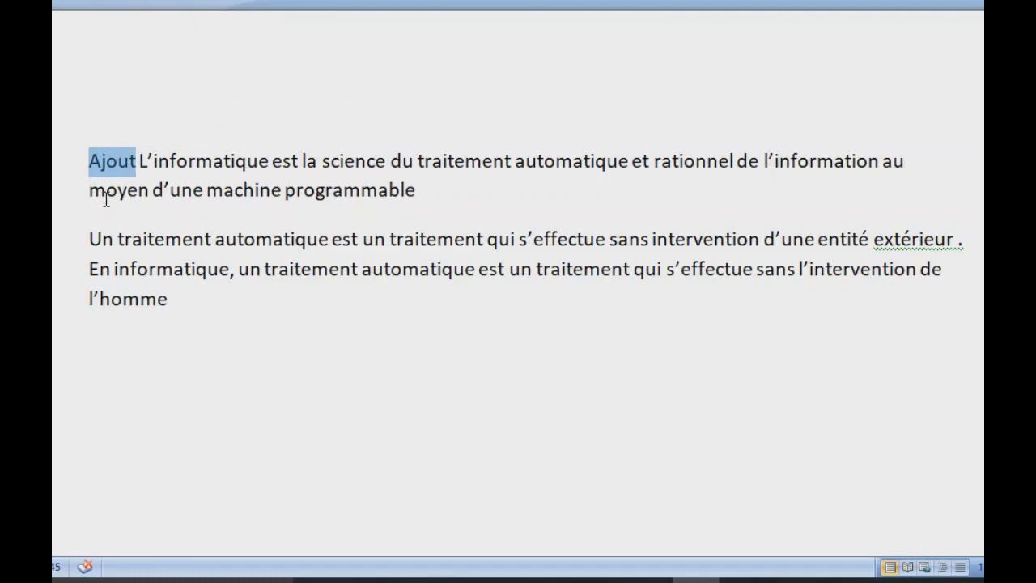
pyautogui.click(188, 165)
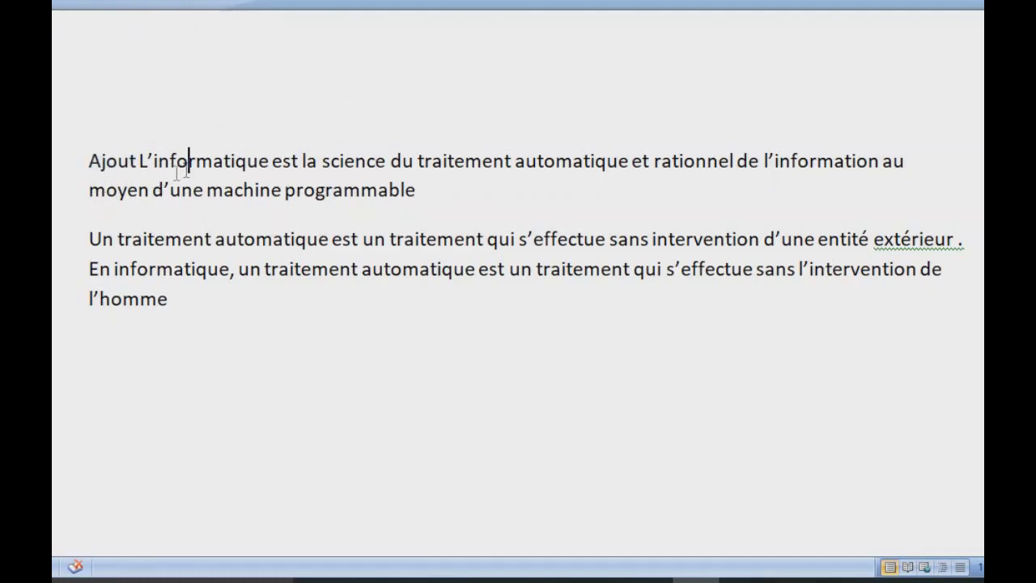
pyautogui.doubleClick(118, 160)
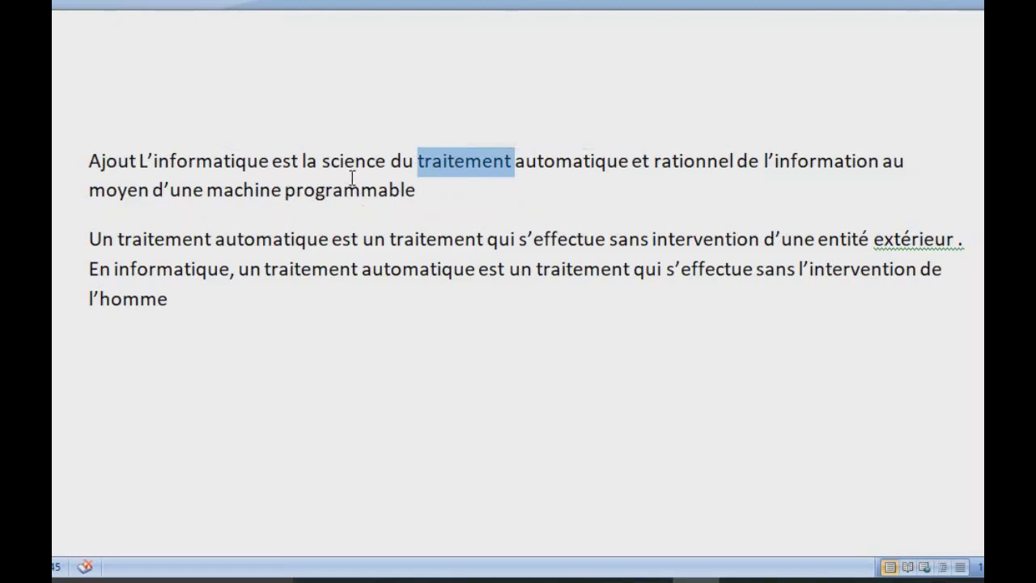
pyautogui.doubleClick(577, 166)
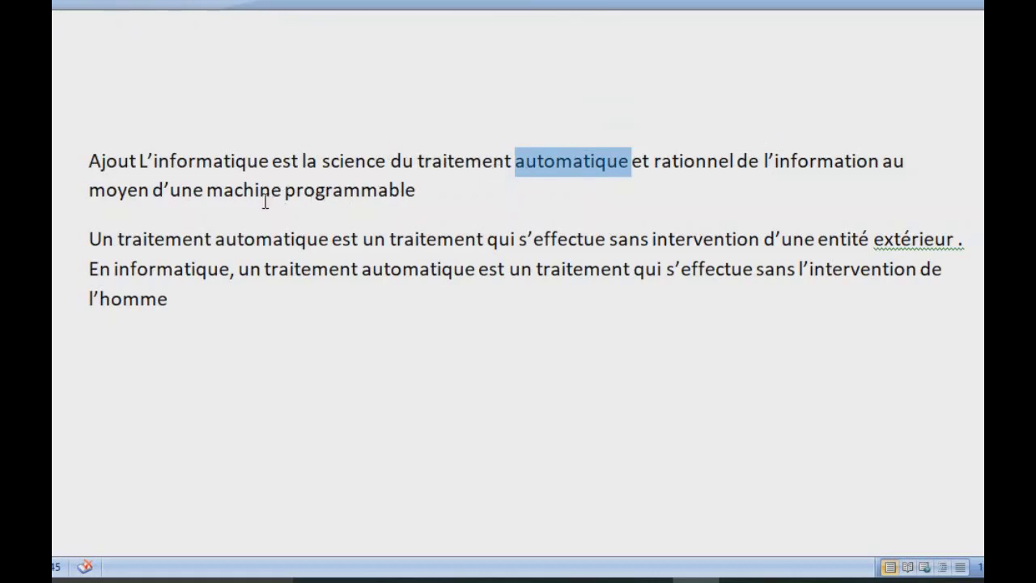
pyautogui.click(273, 160)
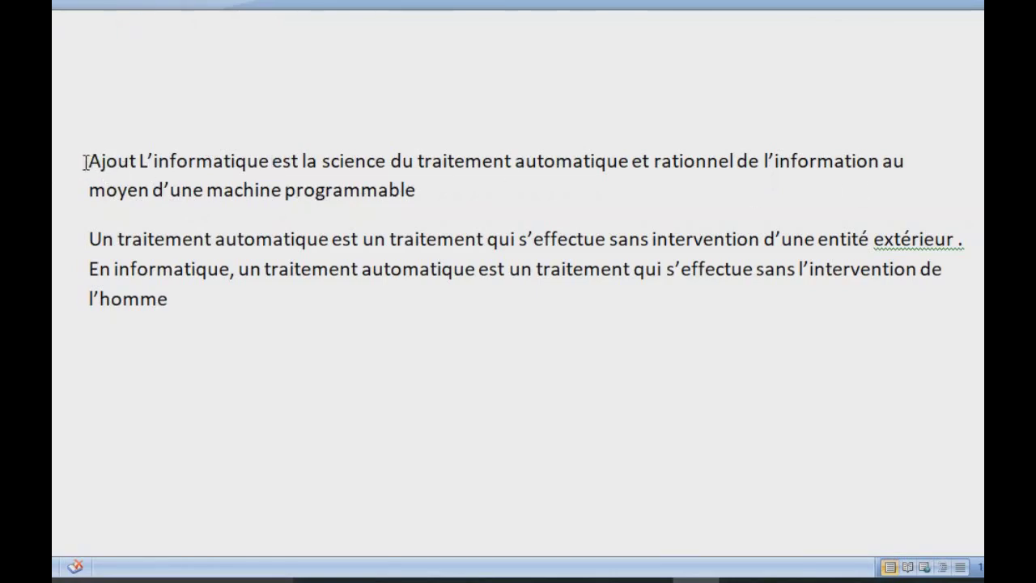
# - Practise selecting the entire first line and the whole first paragraph, clearing the selection each time
pyautogui.moveTo(87, 162); pyautogui.dragTo(923, 166)
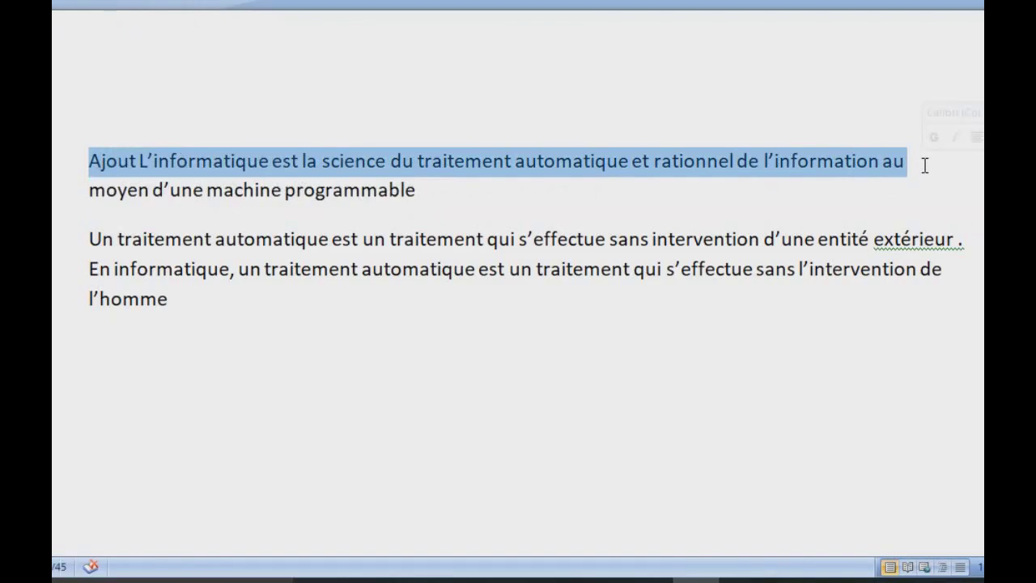
pyautogui.click(613, 162)
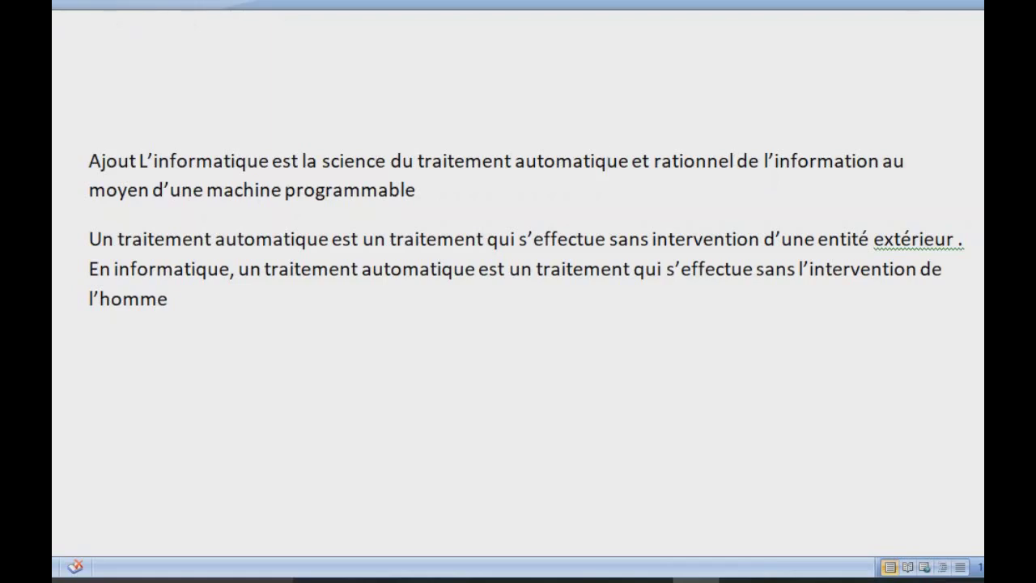
pyautogui.click(73, 160)
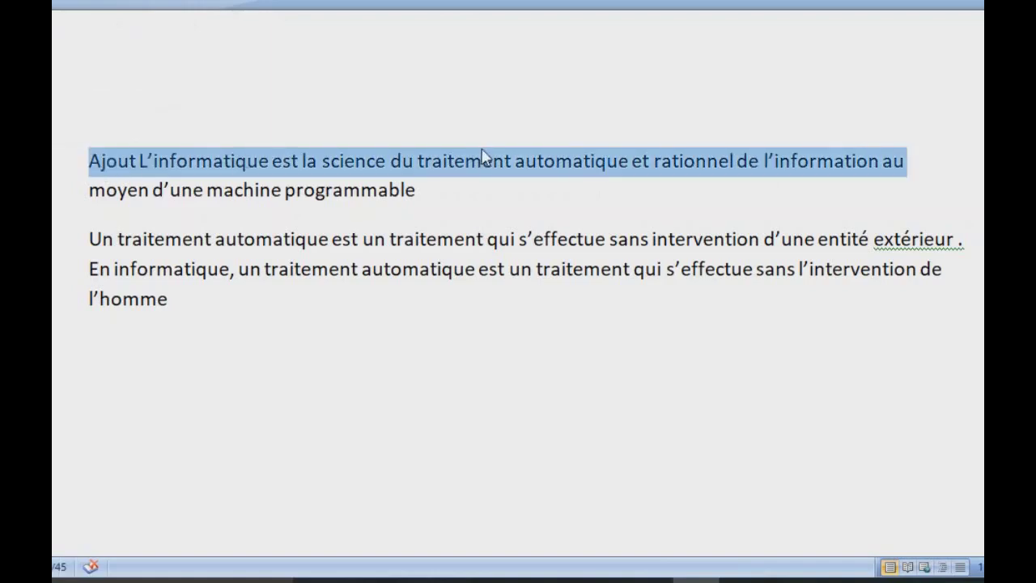
pyautogui.click(354, 168)
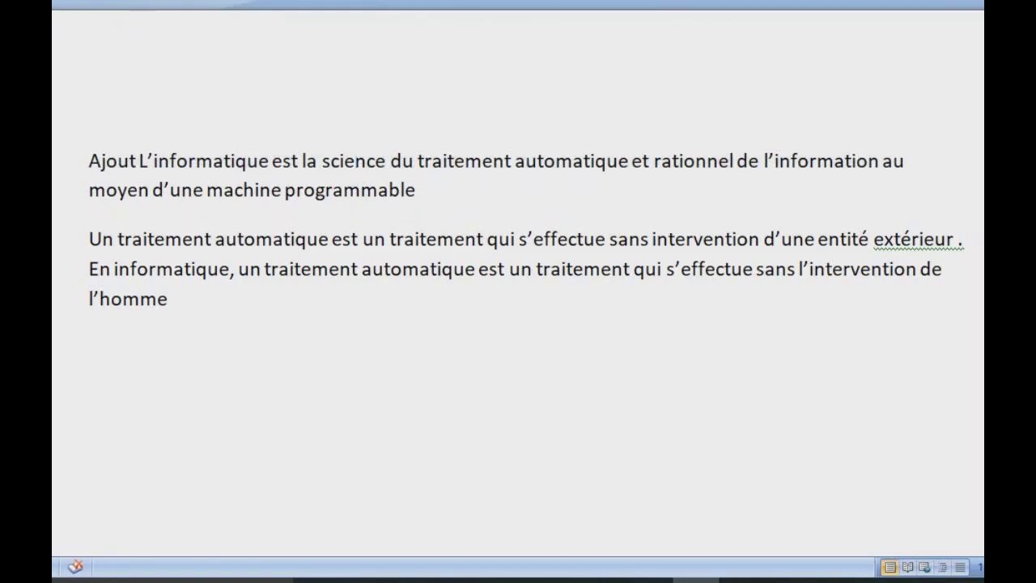
pyautogui.click(73, 160)
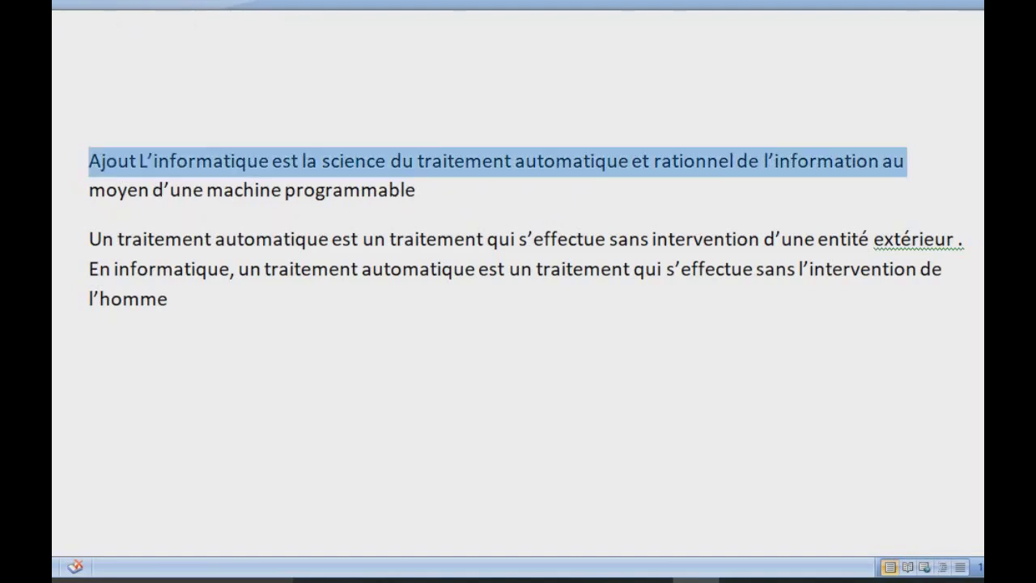
pyautogui.doubleClick(72, 161)
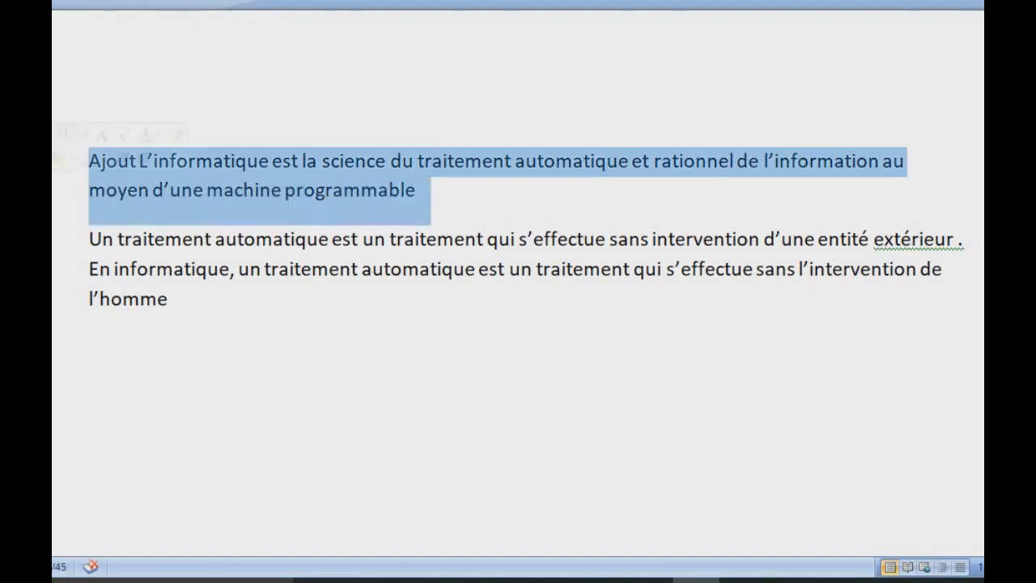
pyautogui.click(234, 191)
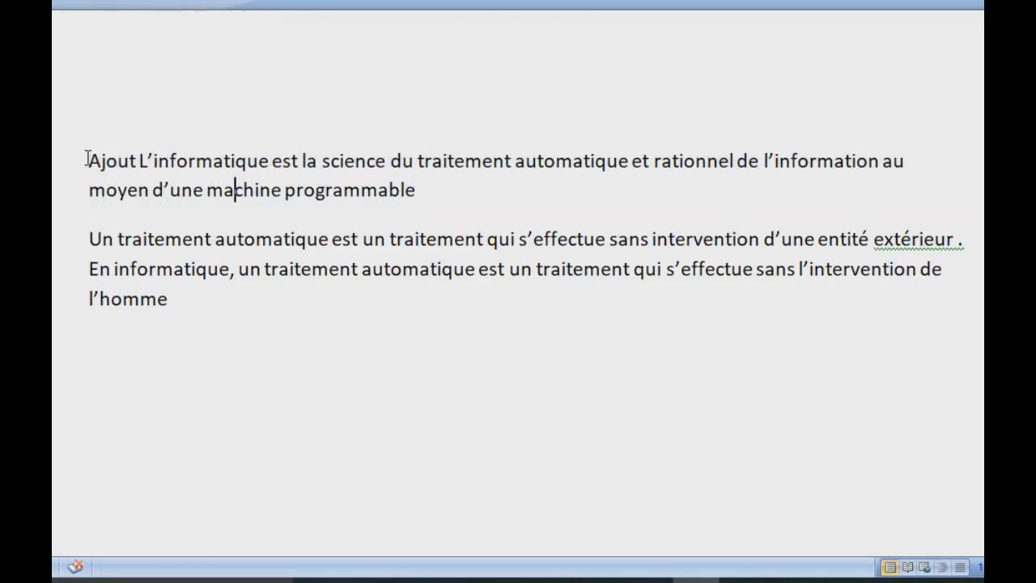
# - Practise selecting the entire text of the document several times and clear the selection each time
pyautogui.moveTo(87, 160); pyautogui.dragTo(206, 411)
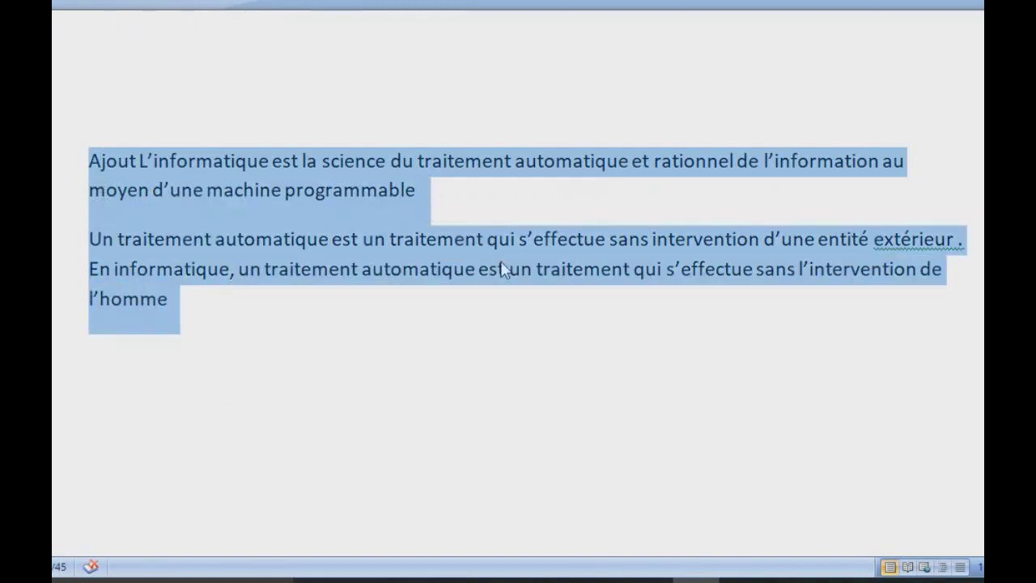
pyautogui.click(215, 239)
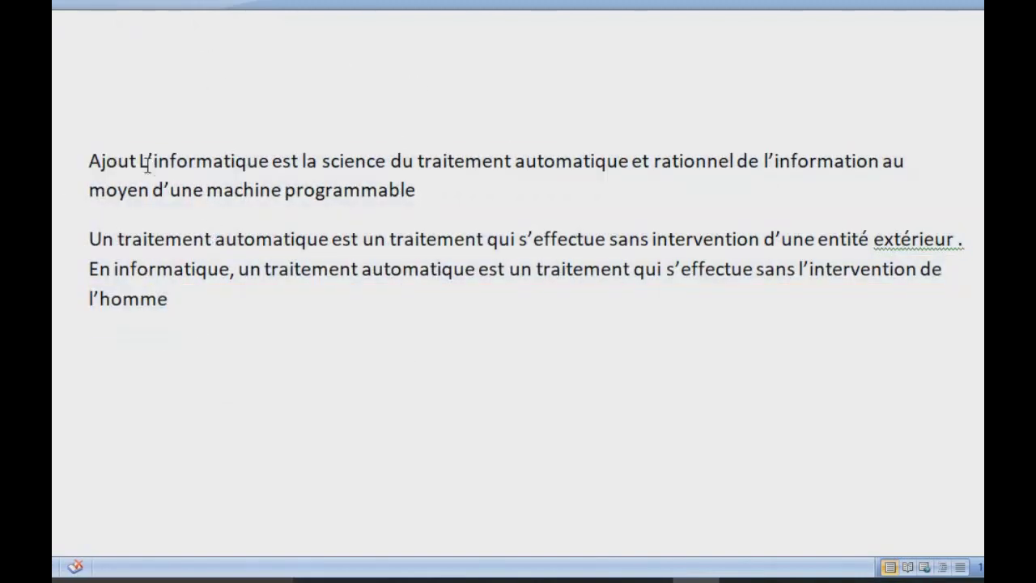
pyautogui.click(91, 161)
pyautogui.hotkey('ctrl', 'a')
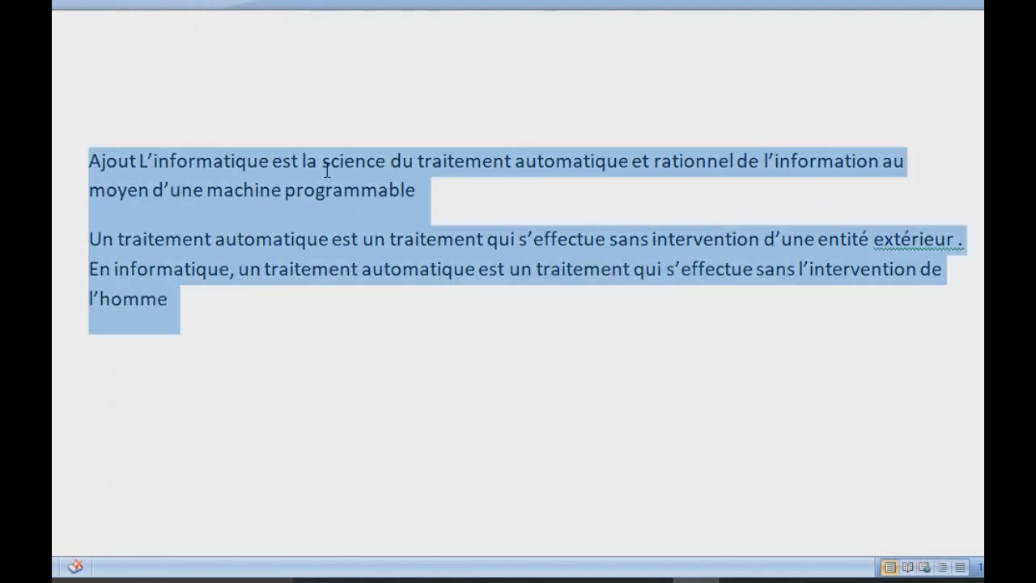
pyautogui.click(326, 189)
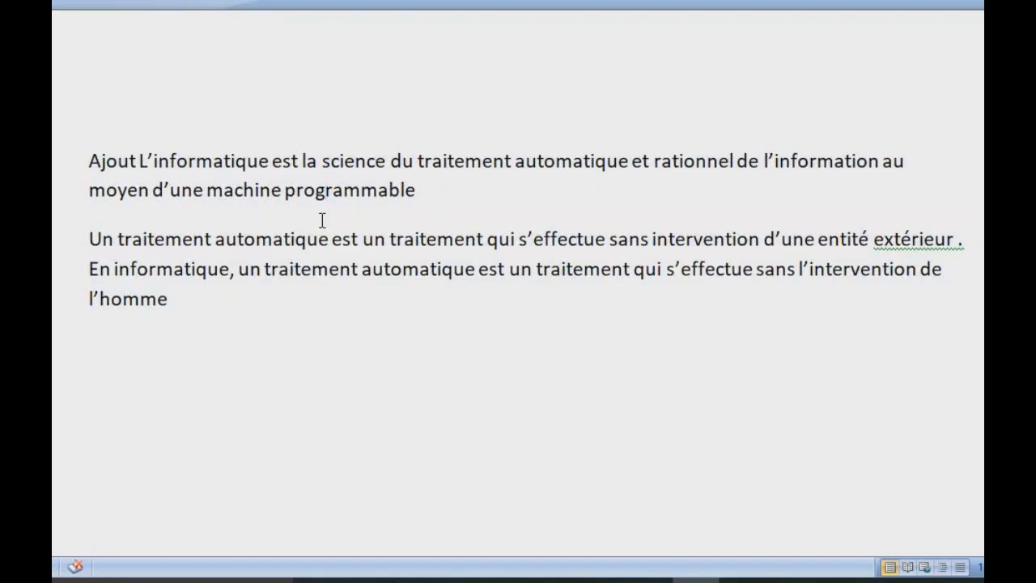
pyautogui.hotkey('ctrl', 'a')
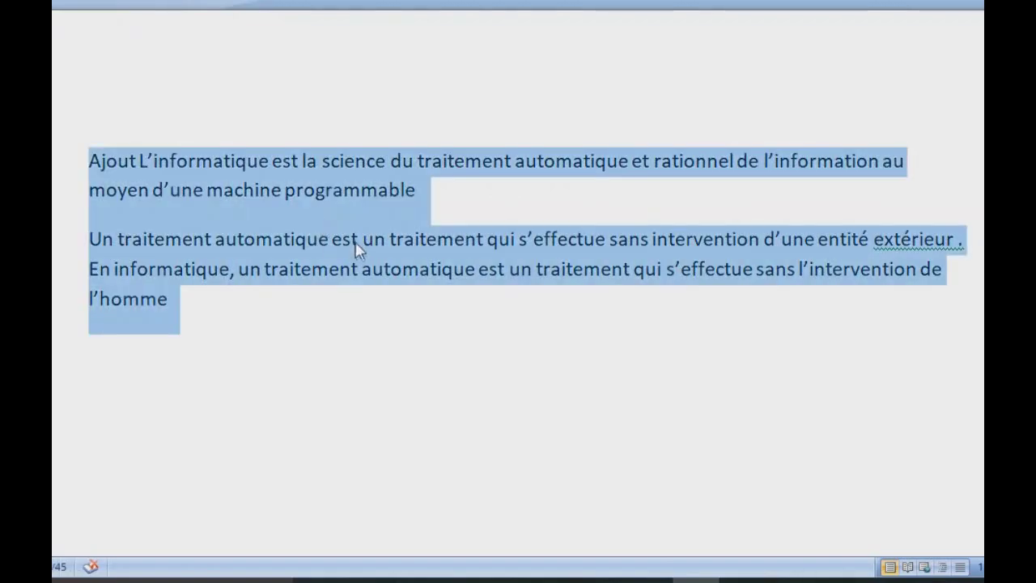
pyautogui.click(359, 248)
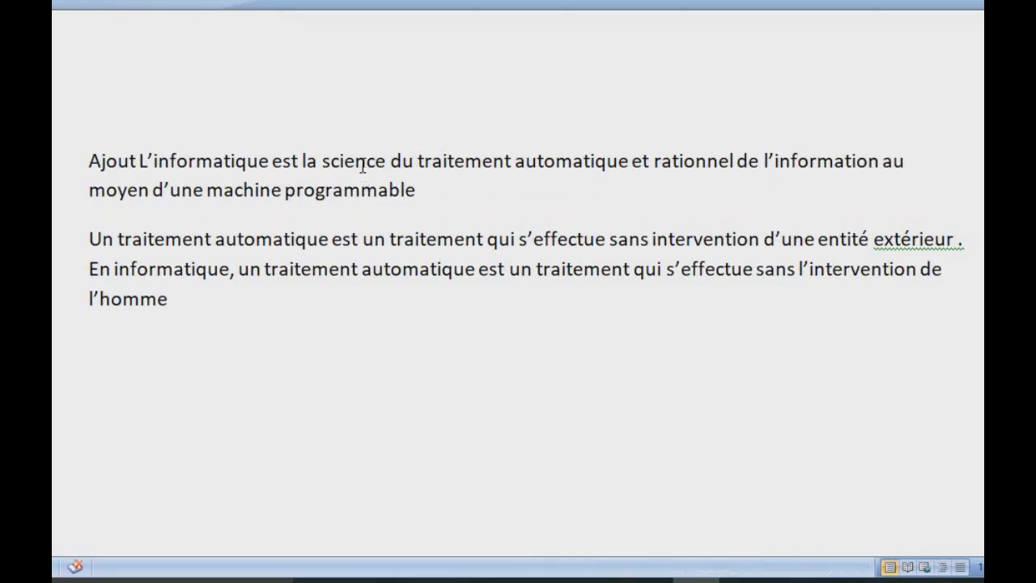
# - Delete the word "Ajout" at the start of the first paragraph, undo the deletion and clear the selection
pyautogui.click(90, 160)
pyautogui.hotkey('ctrl', 'shift', 'Right')
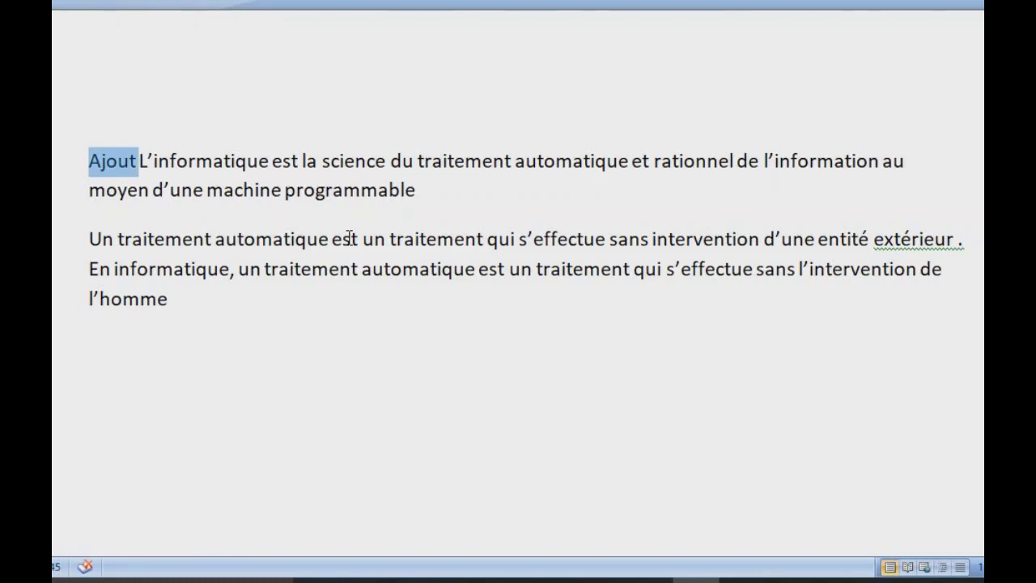
pyautogui.press('Delete')
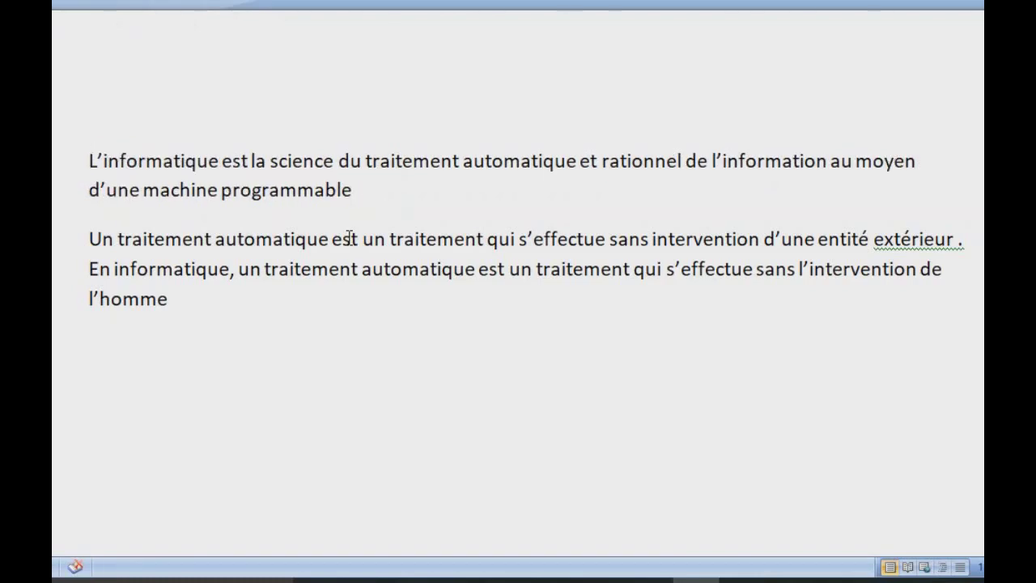
pyautogui.hotkey('ctrl', 'z')
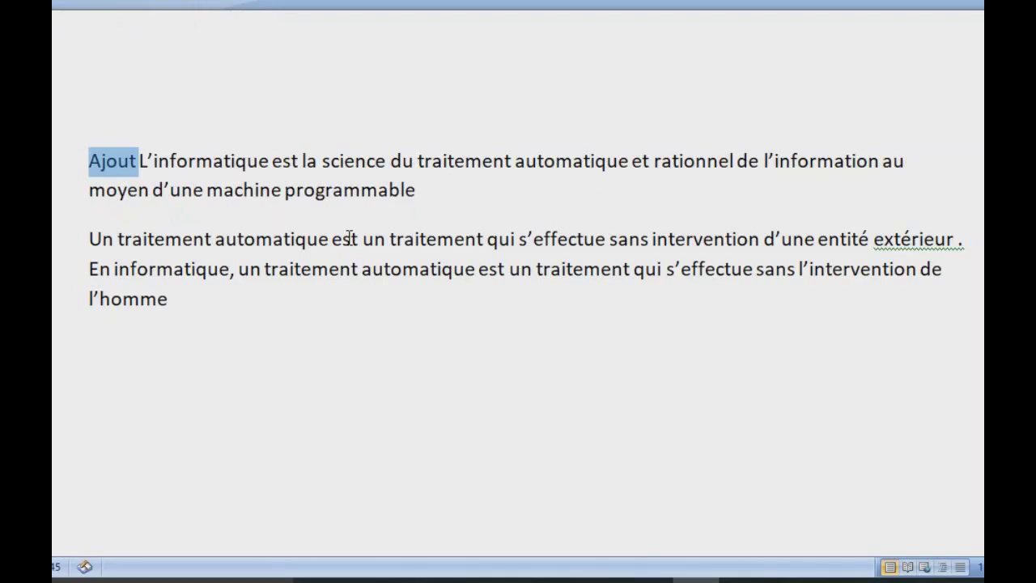
pyautogui.click(288, 194)
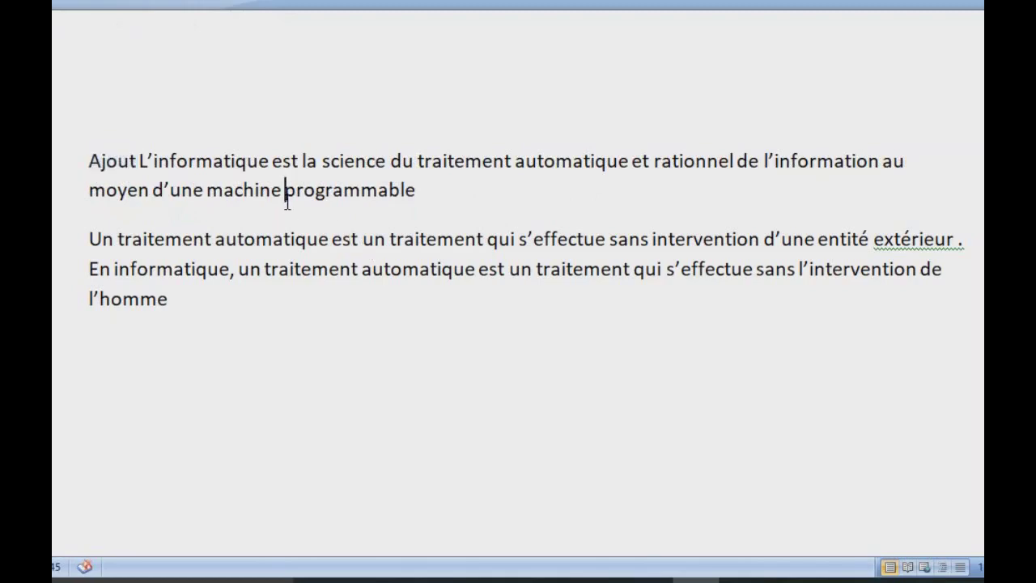
# - Select "L'informatique" in the first line, starting from the beginning of the word
pyautogui.click(197, 161)
pyautogui.hotkey('ctrl', 'Left')
pyautogui.hotkey('ctrl', 'shift', 'Right')
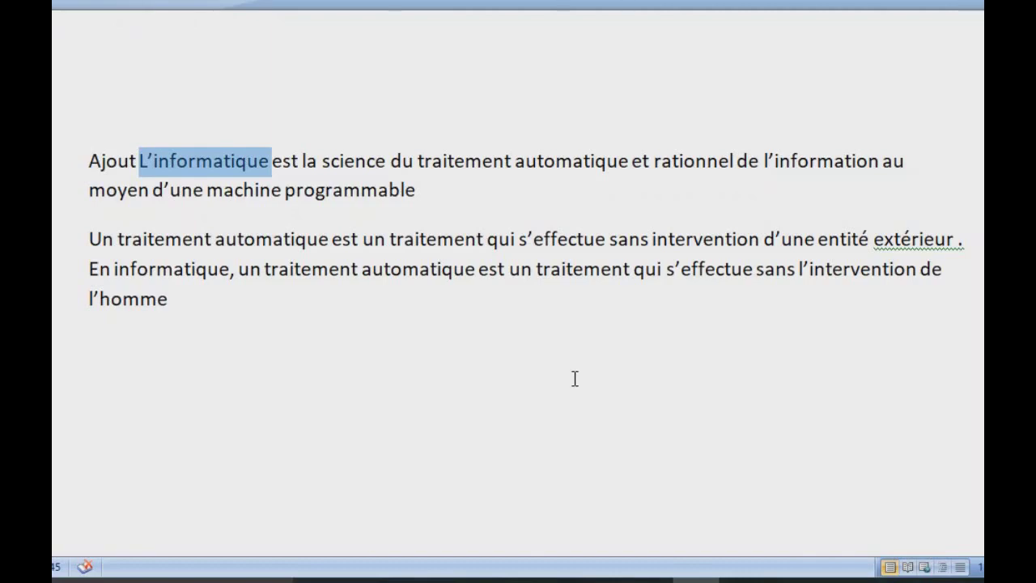
# - Select the first paragraph from its beginning and extend the selection through the end of the second paragraph
pyautogui.hotkey('ctrl', 'Up')
pyautogui.hotkey('ctrl', 'shift', 'Down')
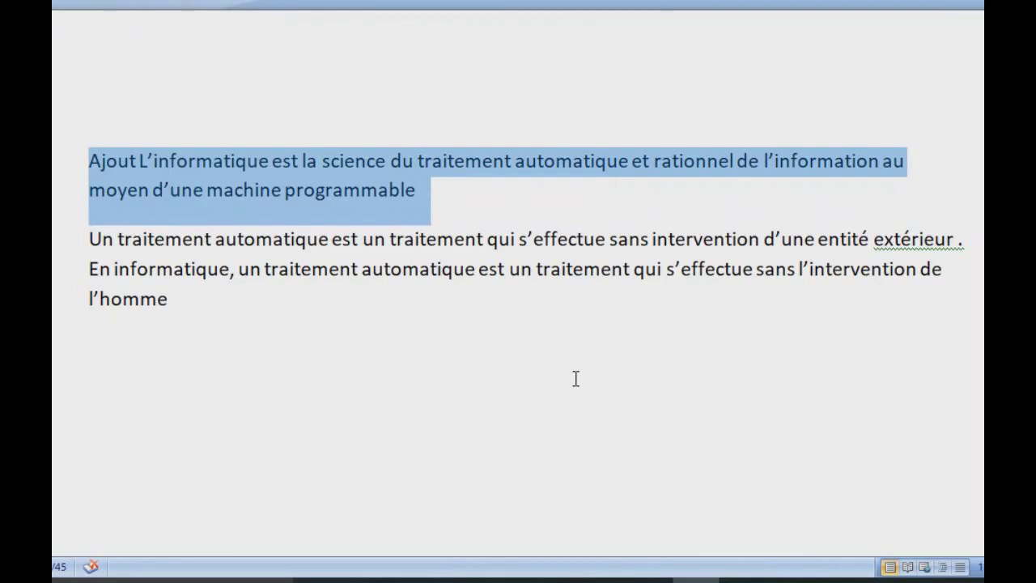
pyautogui.hotkey('ctrl', 'shift', 'Down')
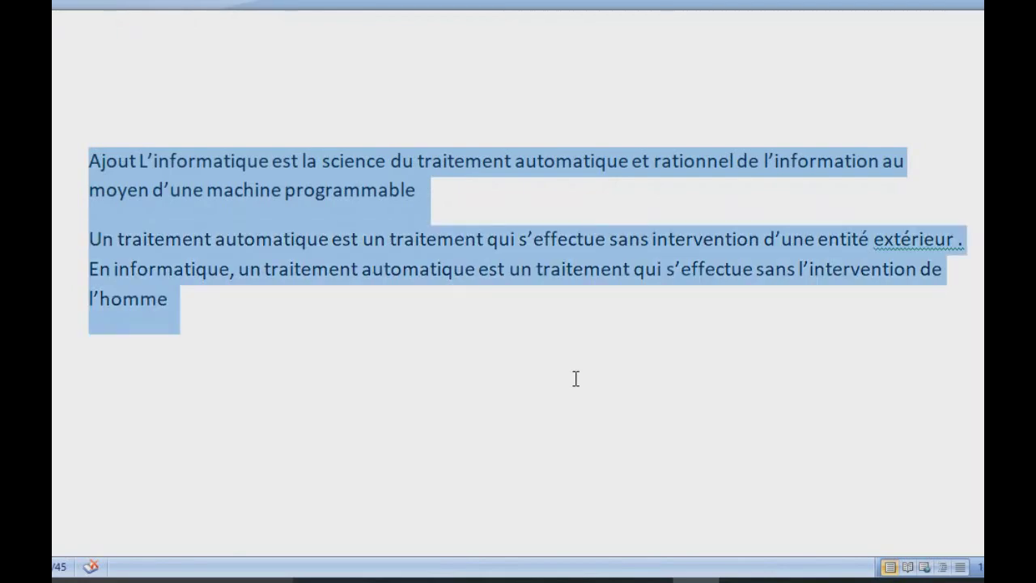